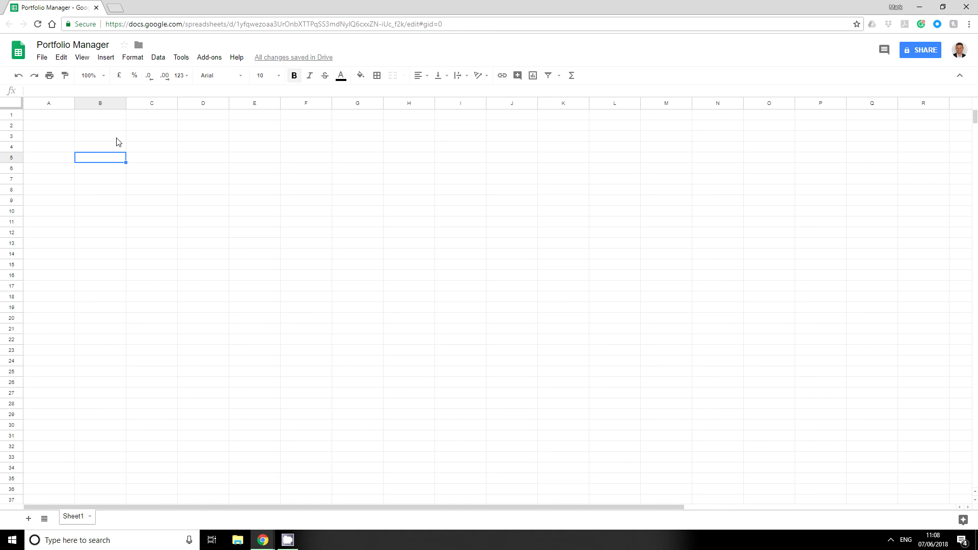
- List the stock tickers Goog, Aapl, JPM, BAC, CSCO, MCD and MSFT in cells B5 to B11
{"action": "type", "text": "Goog"}
{"action": "key", "text": "Return"}
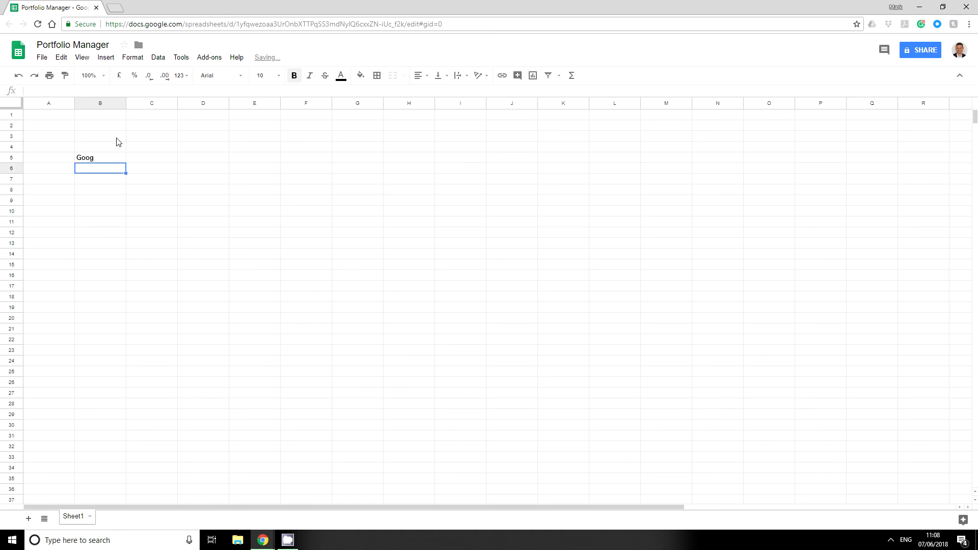
{"action": "type", "text": "Aapl"}
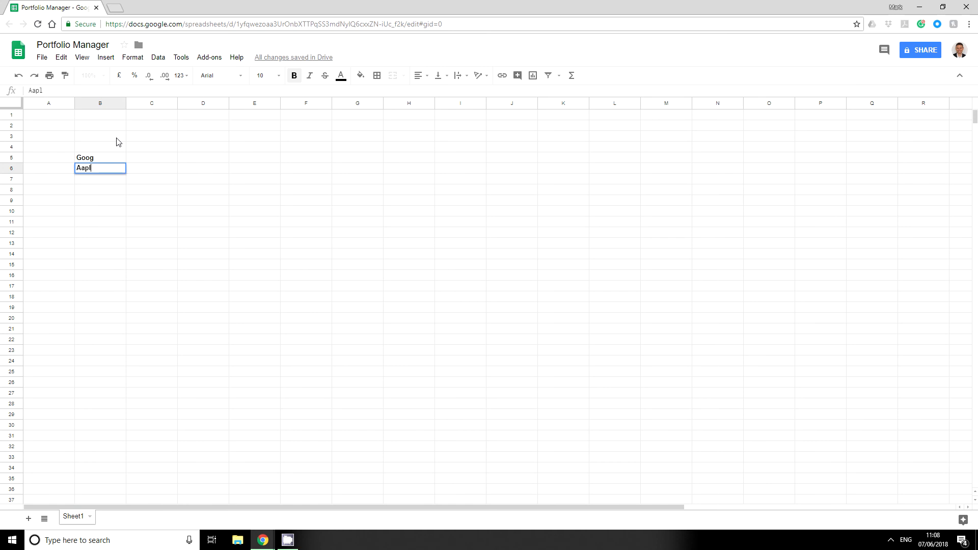
{"action": "key", "text": "Return"}
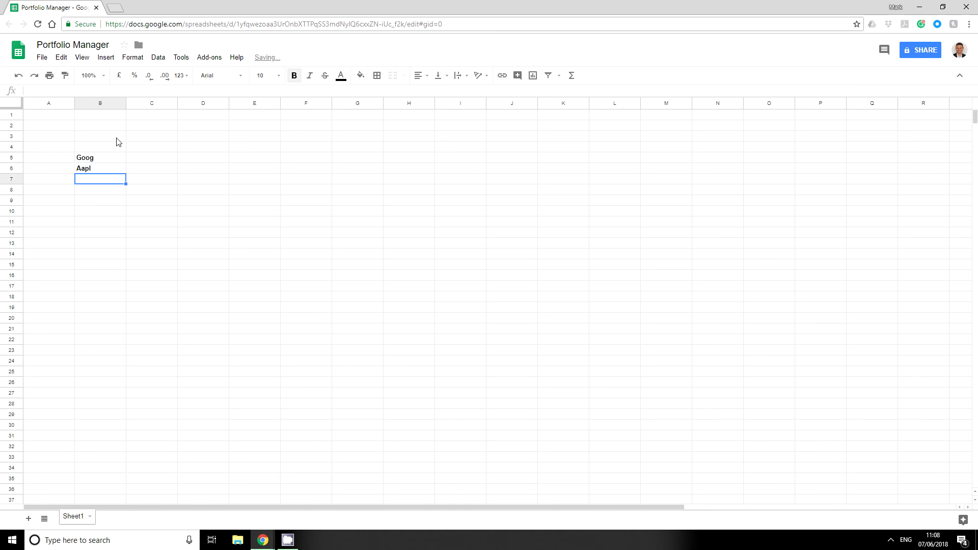
{"action": "type", "text": "JPM"}
{"action": "key", "text": "Return"}
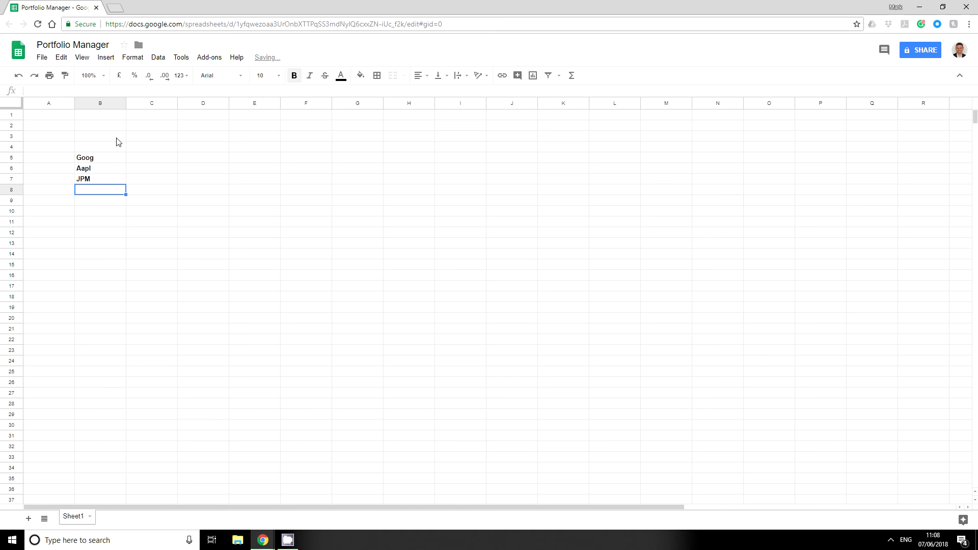
{"action": "type", "text": "BAC"}
{"action": "key", "text": "Return"}
{"action": "type", "text": "CSCO"}
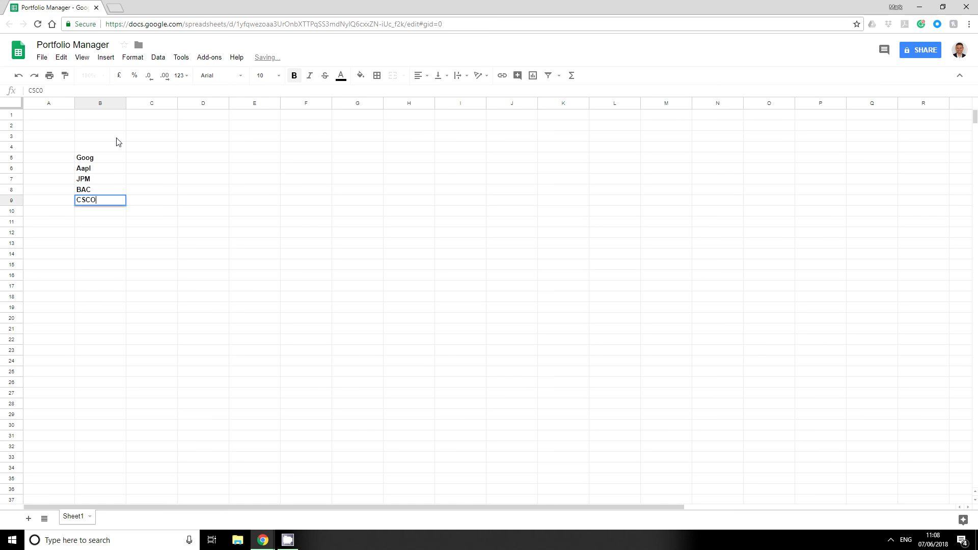
{"action": "key", "text": "Return"}
{"action": "type", "text": "MCD"}
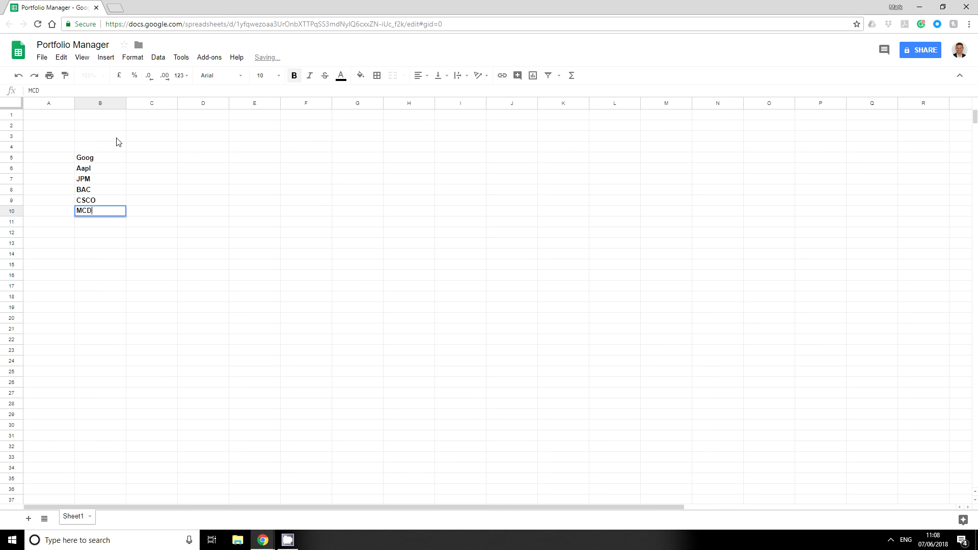
{"action": "key", "text": "Return"}
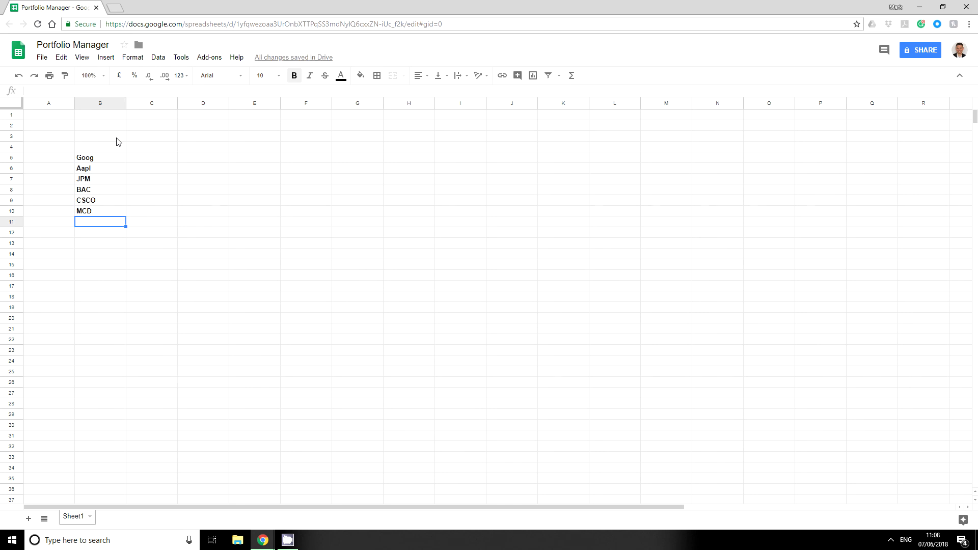
{"action": "type", "text": "MSFT"}
{"action": "key", "text": "Return"}
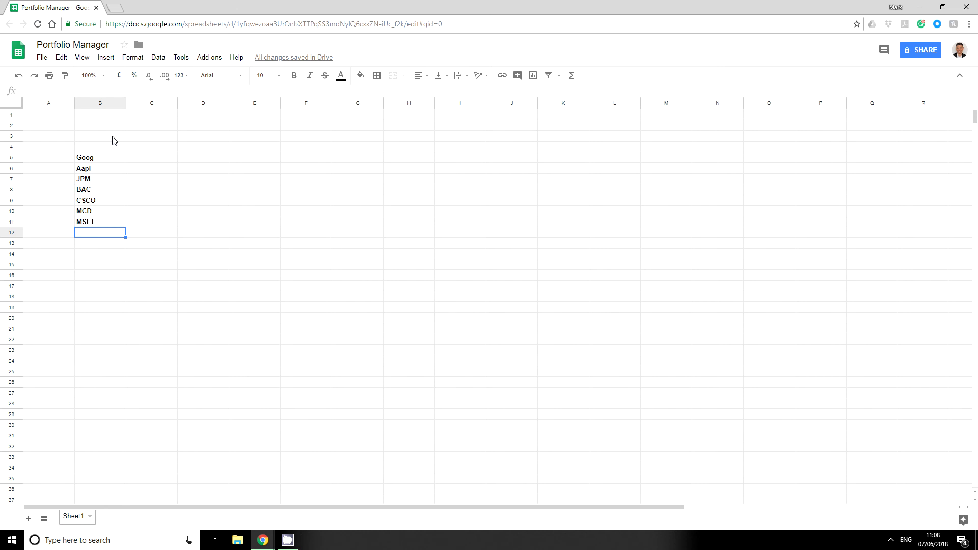
- Enter the formula =GOOGLEFINANCE($B5) in C5 and fill it down to C11 for all tickers
{"action": "left_click", "coordinate": [158, 160]}
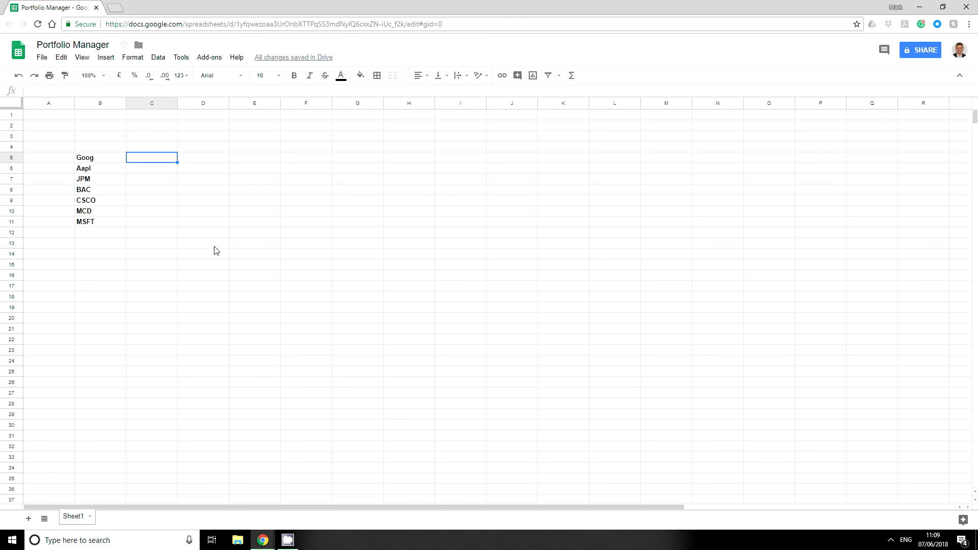
{"action": "type", "text": "="}
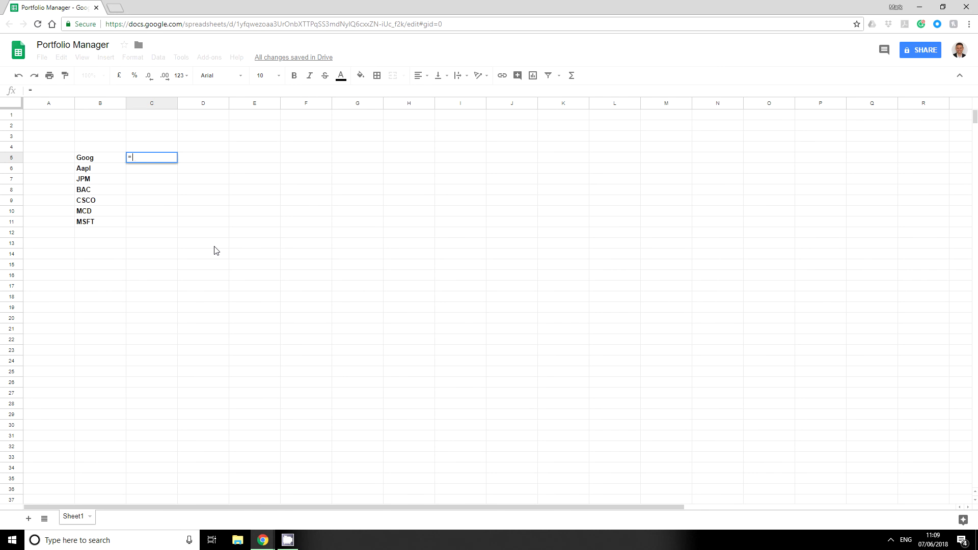
{"action": "type", "text": "g"}
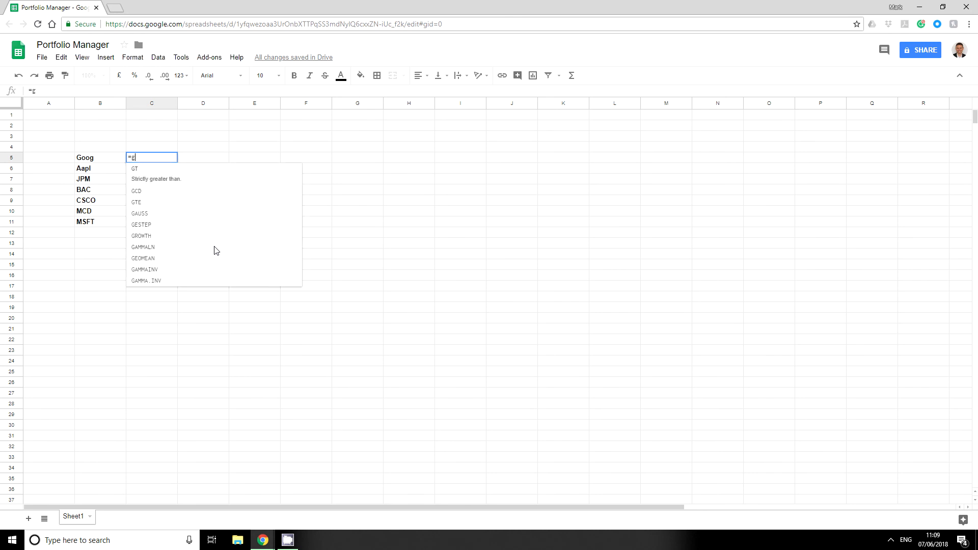
{"action": "type", "text": "oogle"}
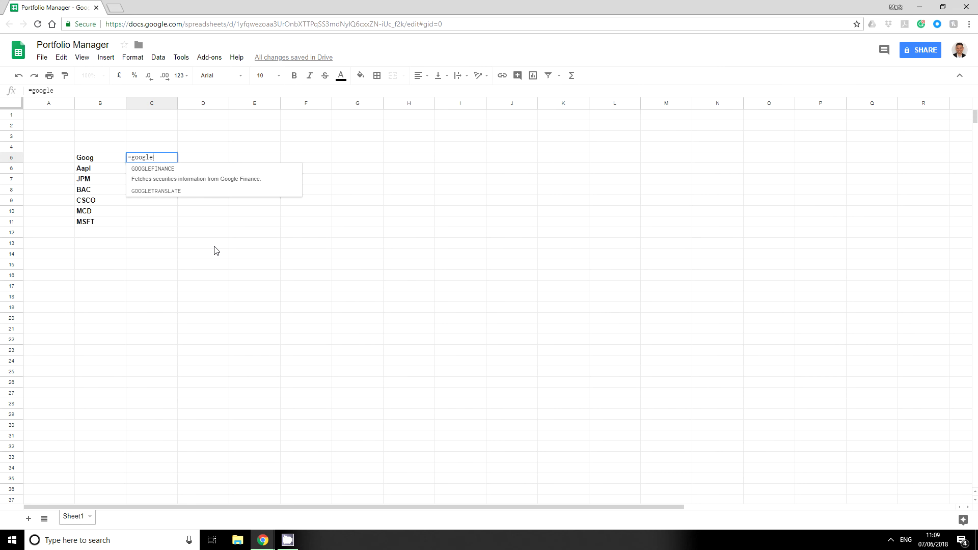
{"action": "left_click", "coordinate": [151, 173]}
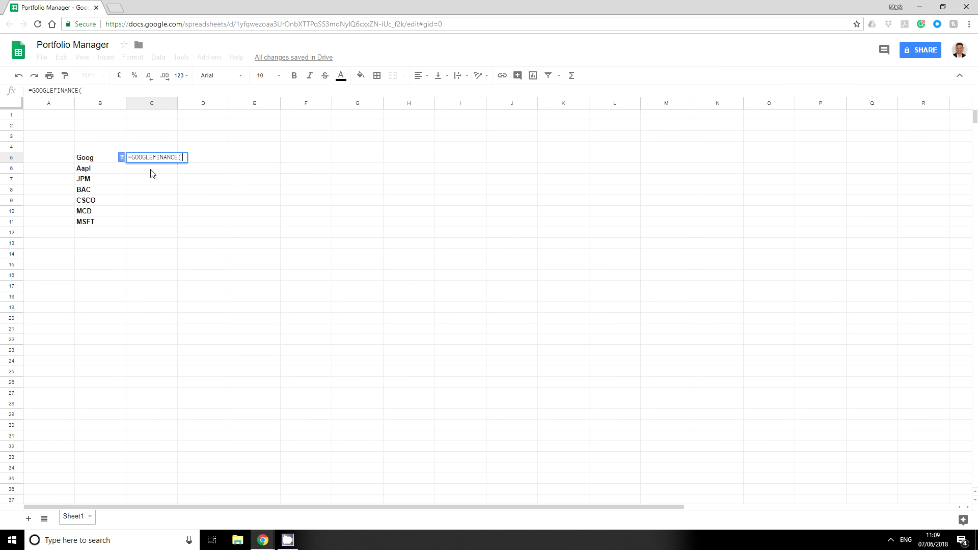
{"action": "left_click", "coordinate": [86, 91]}
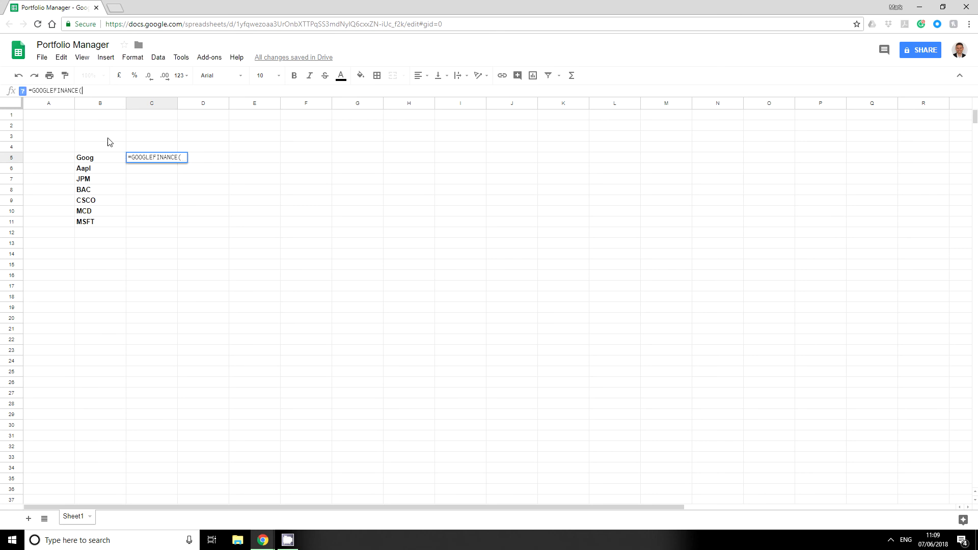
{"action": "left_click", "coordinate": [101, 159]}
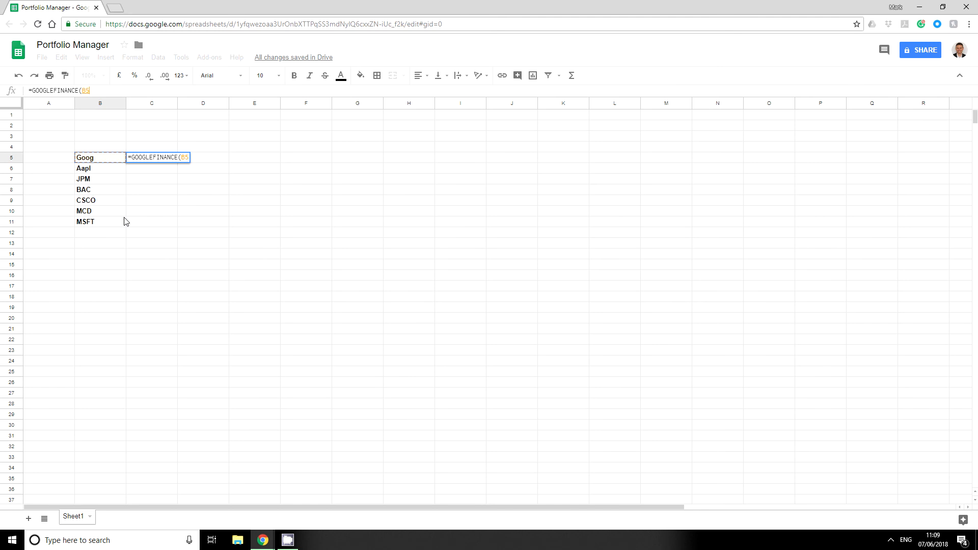
{"action": "left_click", "coordinate": [82, 91]}
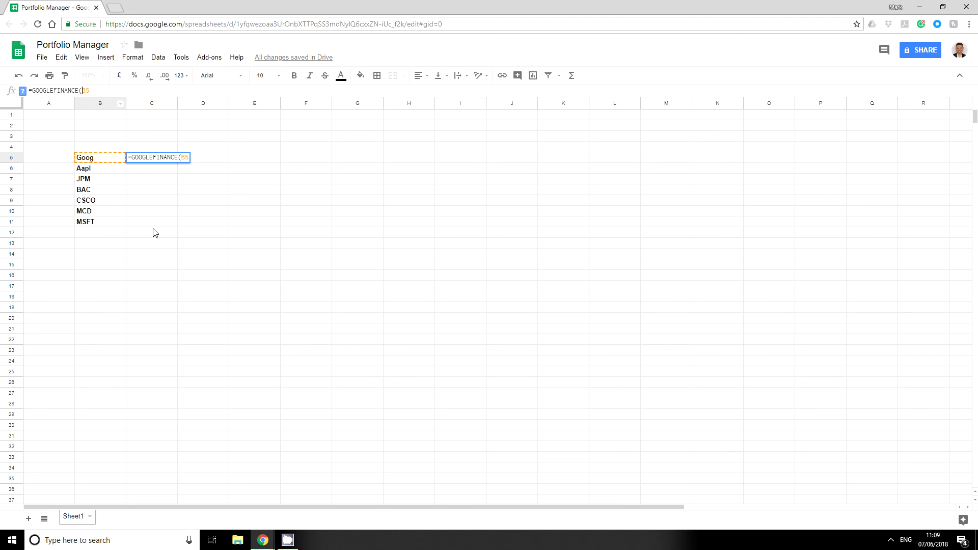
{"action": "type", "text": "$"}
{"action": "type", "text": ")"}
{"action": "key", "text": "Return"}
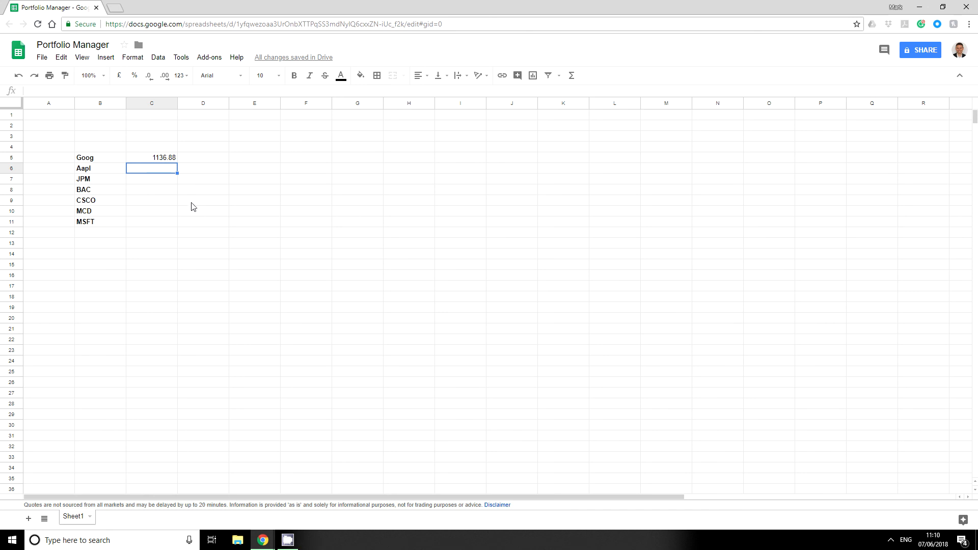
{"action": "left_click", "coordinate": [163, 161]}
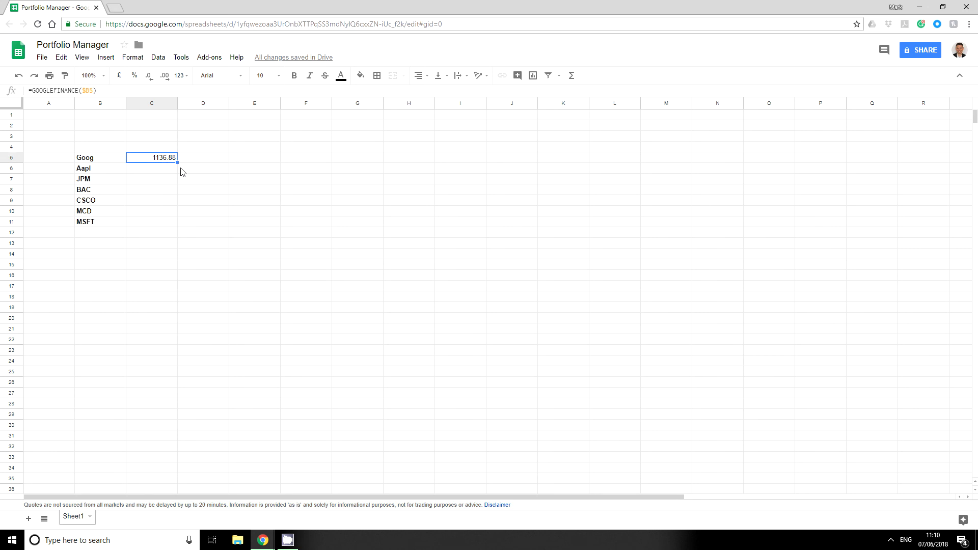
{"action": "left_click_drag", "start_coordinate": [177, 163], "coordinate": [186, 224]}
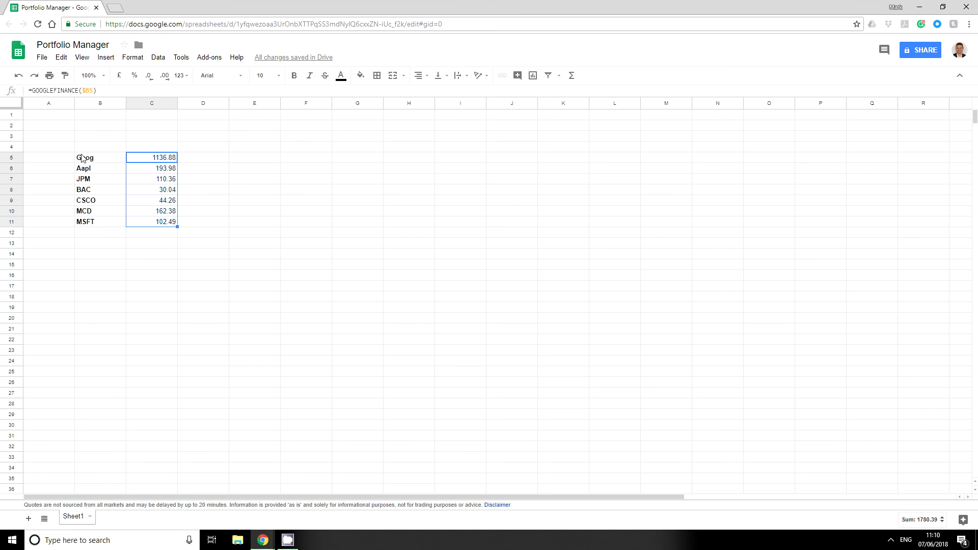
- Add the column headers Current Price, PE, EPS, Marketcap, Changepct and Currency in cells C4 to H4
{"action": "left_click", "coordinate": [144, 147]}
{"action": "type", "text": "Current Pri"}
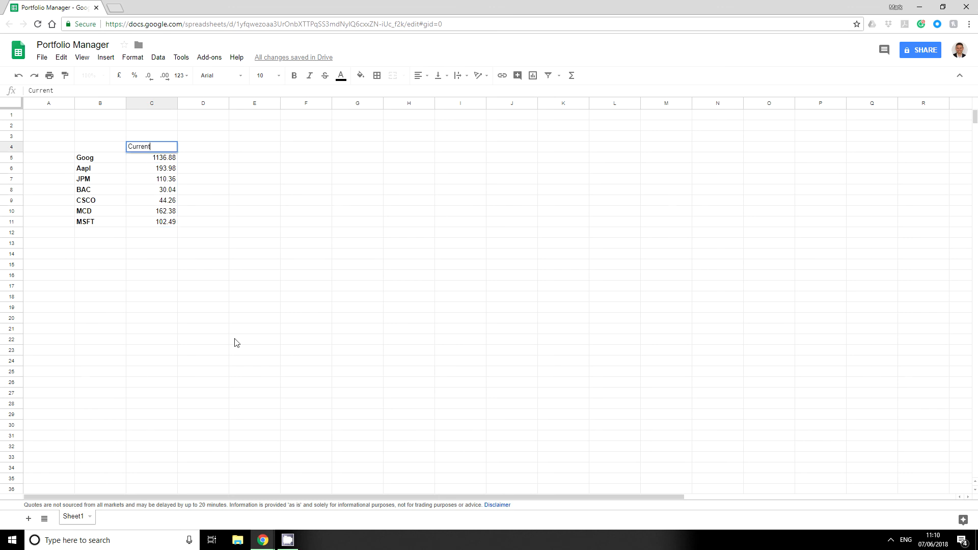
{"action": "type", "text": "ce"}
{"action": "key", "text": "Tab"}
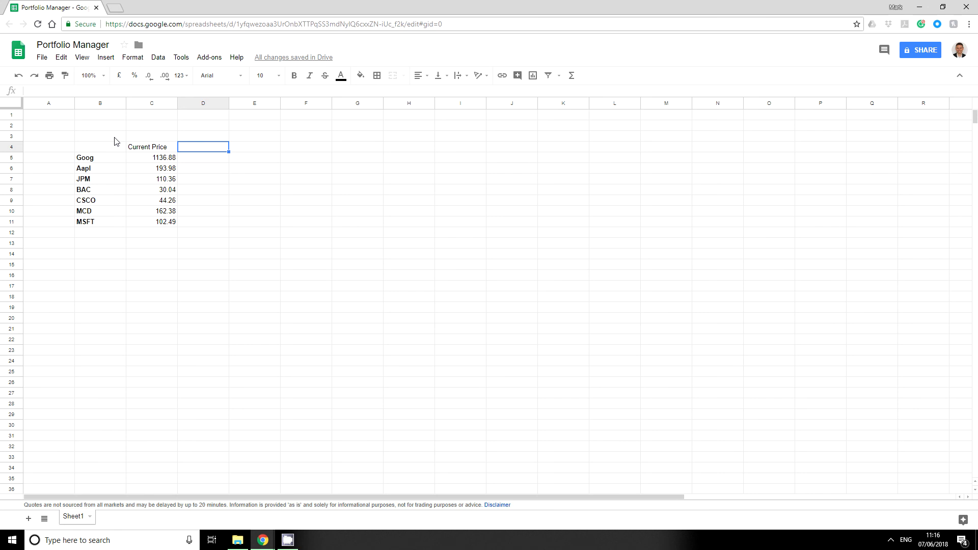
{"action": "type", "text": "PE"}
{"action": "key", "text": "Tab"}
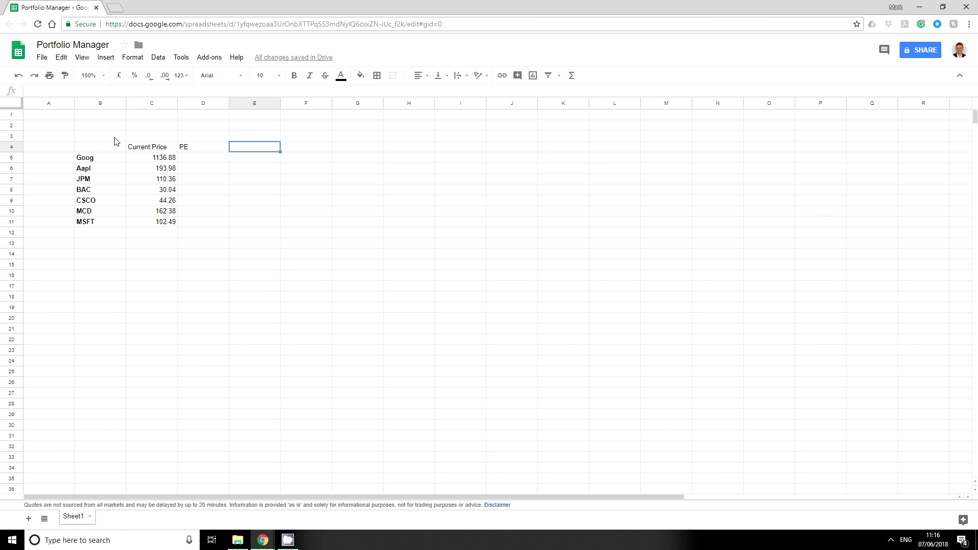
{"action": "type", "text": "EPS"}
{"action": "key", "text": "Tab"}
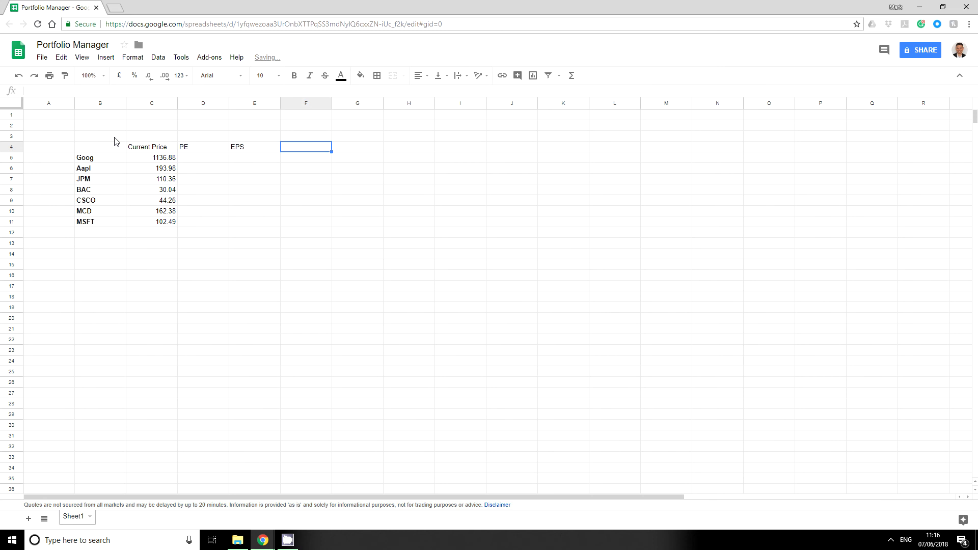
{"action": "type", "text": "Marketcap"}
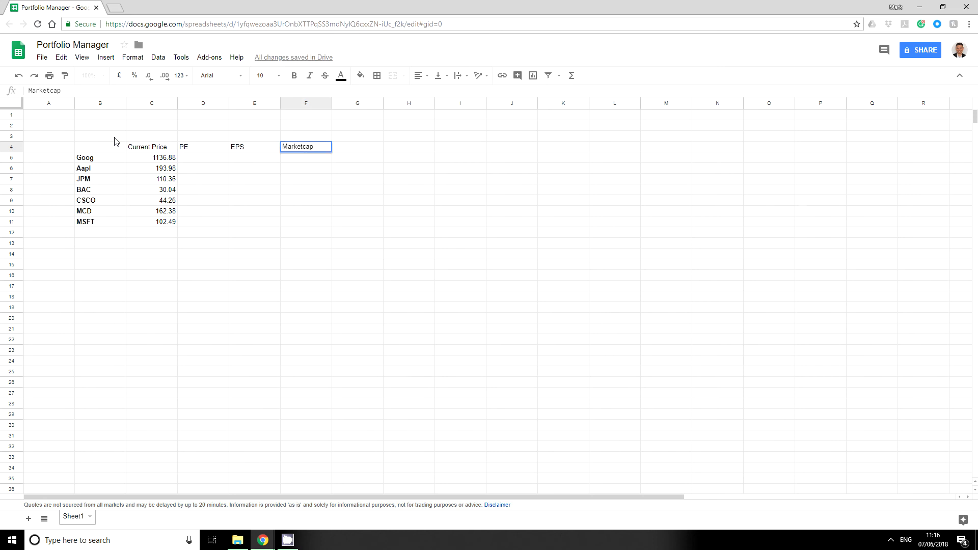
{"action": "key", "text": "Tab"}
{"action": "type", "text": "Ch"}
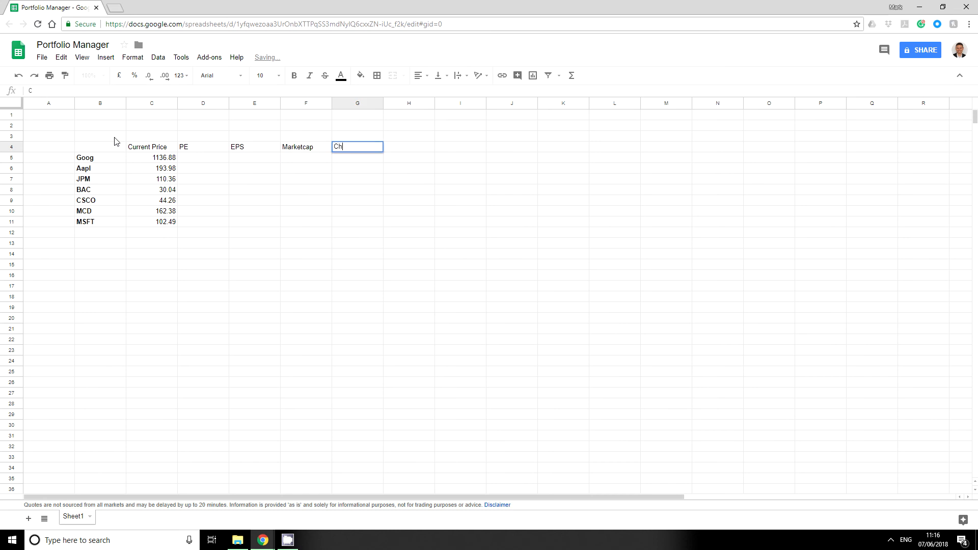
{"action": "type", "text": "angepct"}
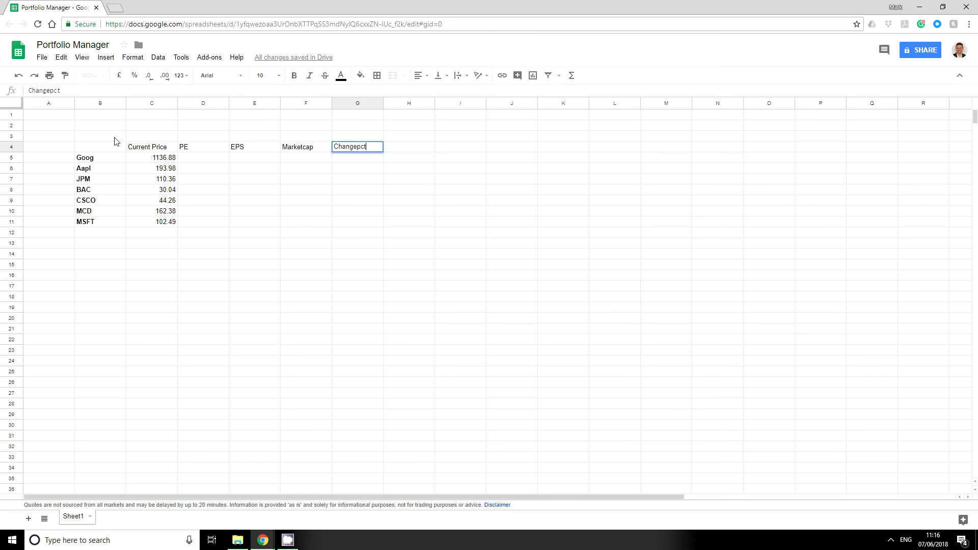
{"action": "key", "text": "Tab"}
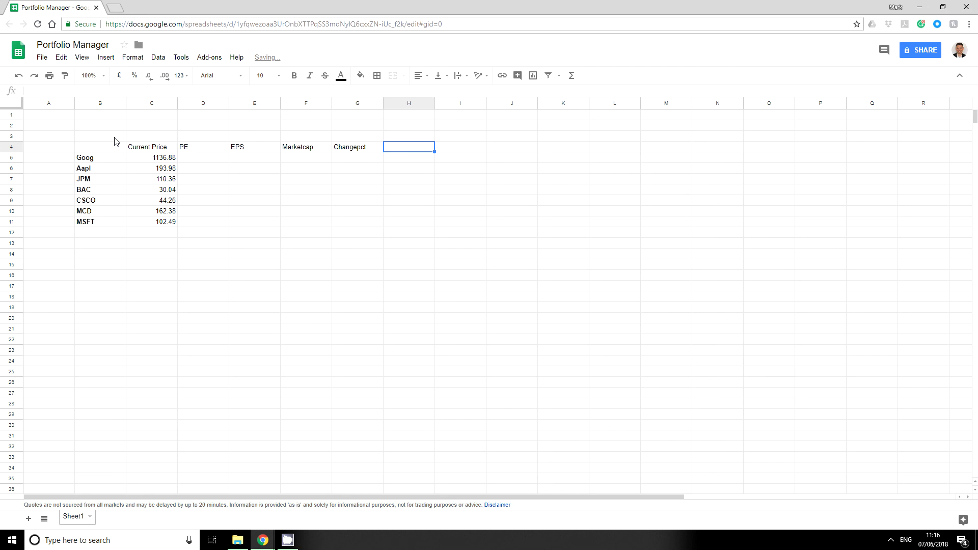
{"action": "type", "text": "Currency"}
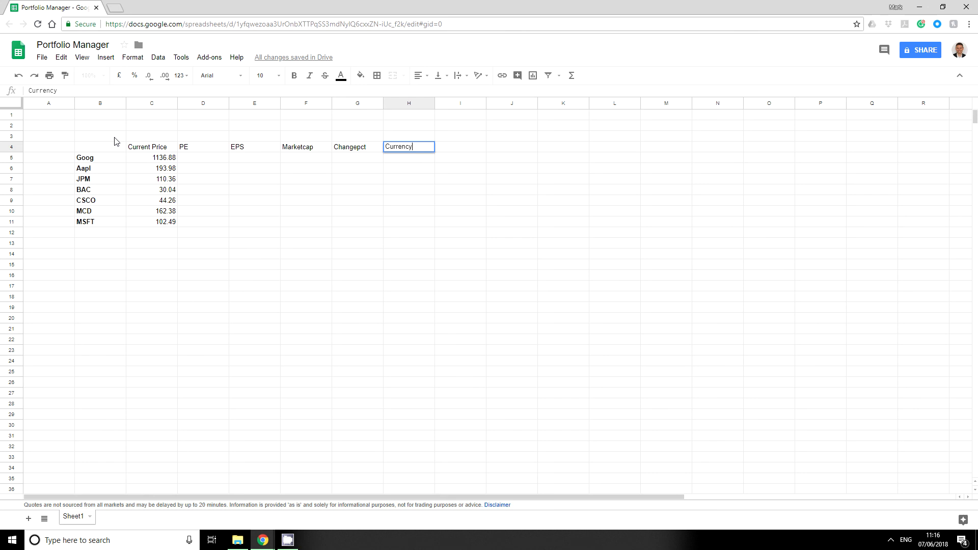
{"action": "key", "text": "Return"}
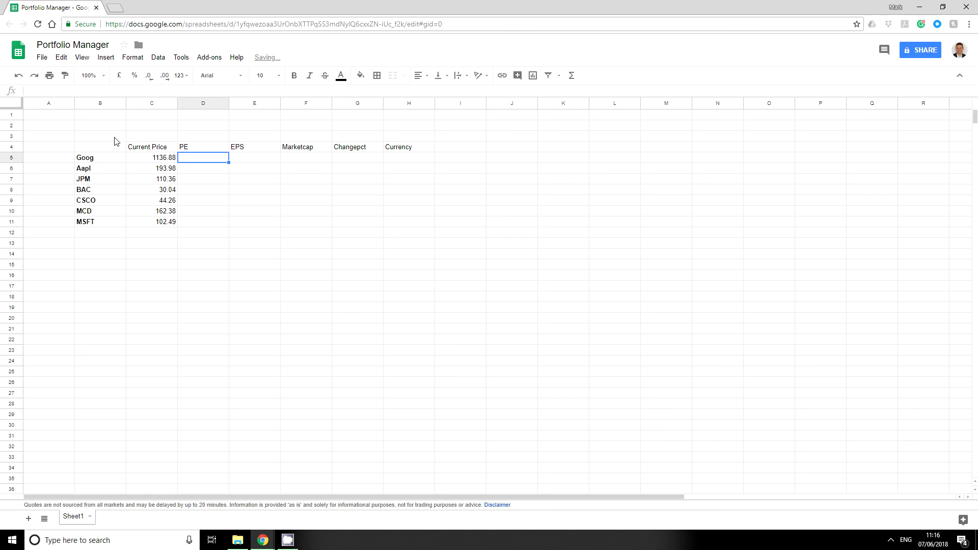
- Copy the C5 formula into D5 and change it to =GOOGLEFINANCE($B5,D$4) so it references the PE header
{"action": "left_click", "coordinate": [163, 160]}
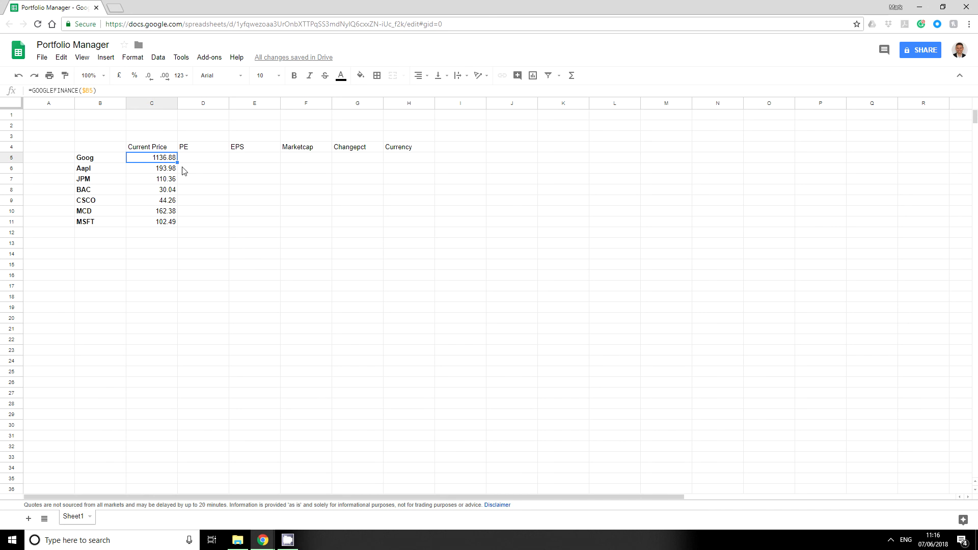
{"action": "left_click_drag", "start_coordinate": [178, 162], "coordinate": [214, 169]}
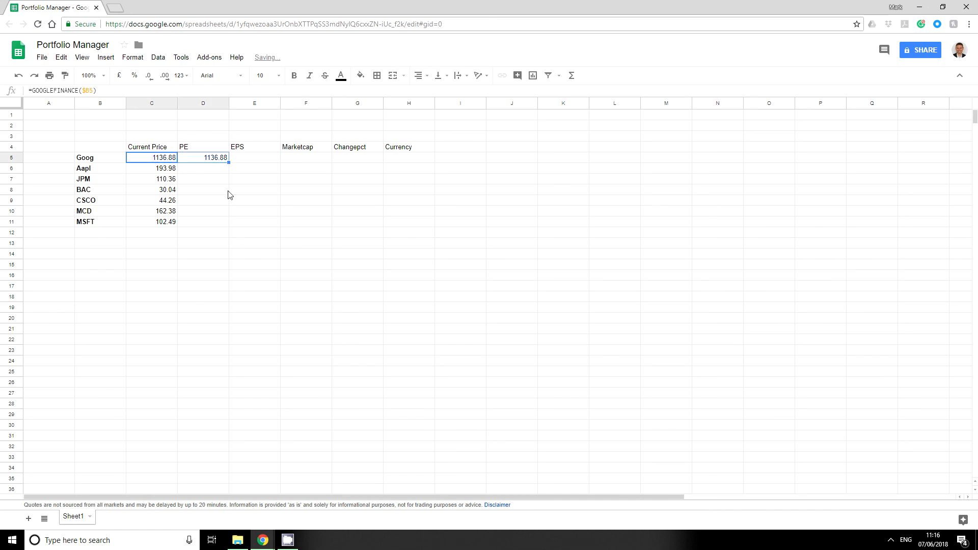
{"action": "left_click", "coordinate": [213, 159]}
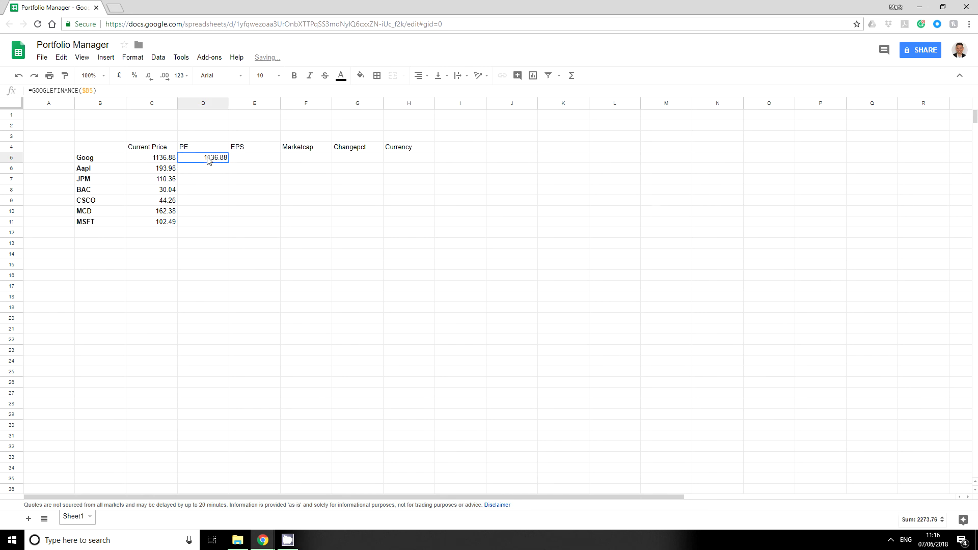
{"action": "left_click", "coordinate": [96, 91]}
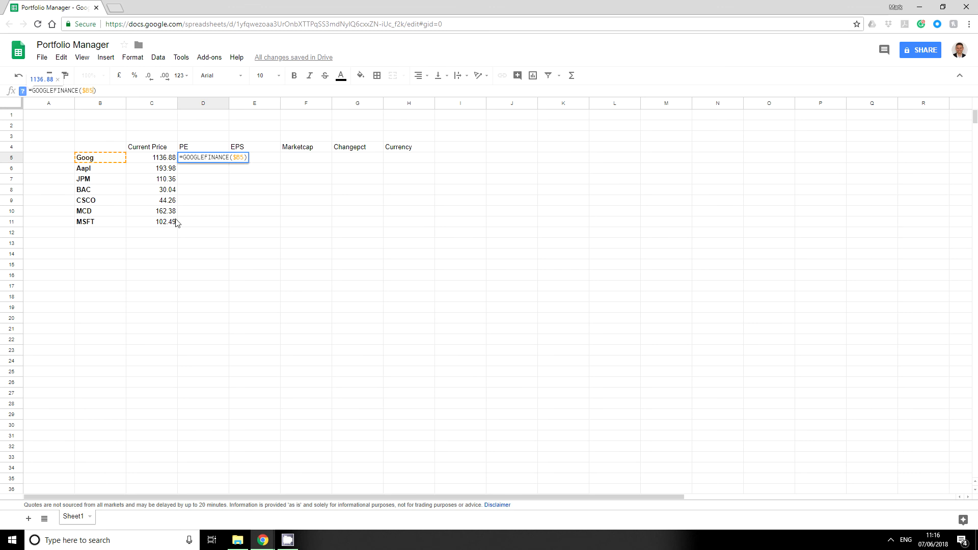
{"action": "type", "text": ","}
{"action": "left_click", "coordinate": [207, 148]}
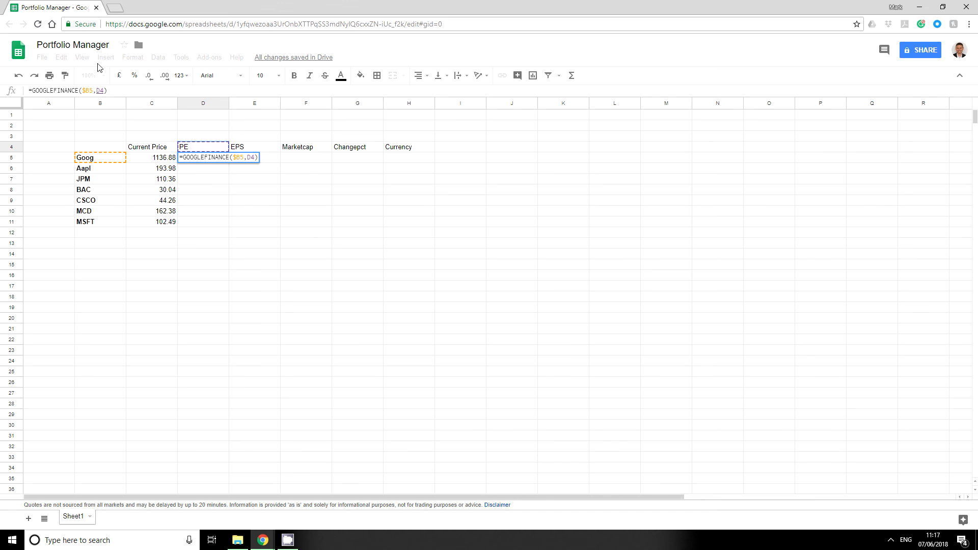
{"action": "left_click", "coordinate": [99, 91]}
{"action": "type", "text": "$"}
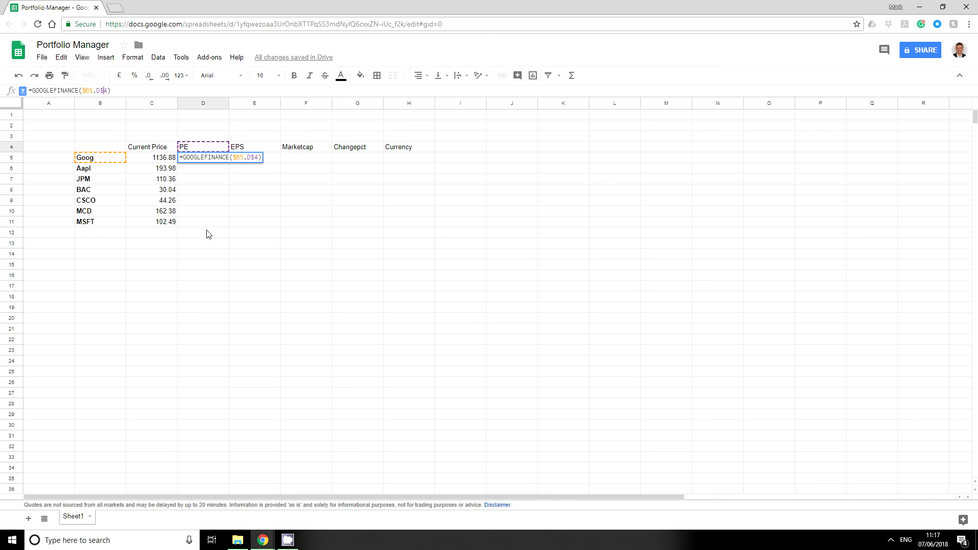
{"action": "key", "text": "Return"}
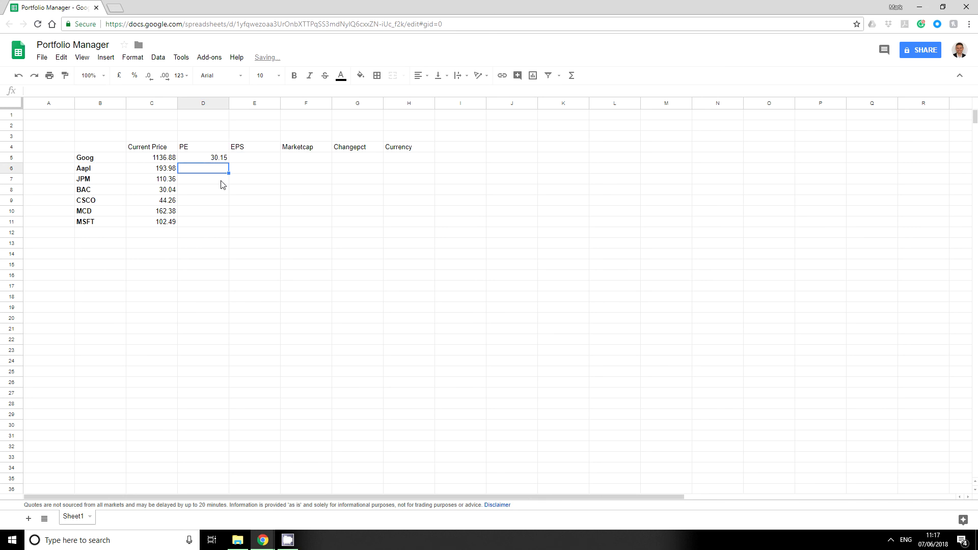
- Fill the D5 formula across to H5 and down to row 11 for all tickers and attributes
{"action": "left_click", "coordinate": [212, 159]}
{"action": "left_click_drag", "start_coordinate": [229, 163], "coordinate": [399, 171]}
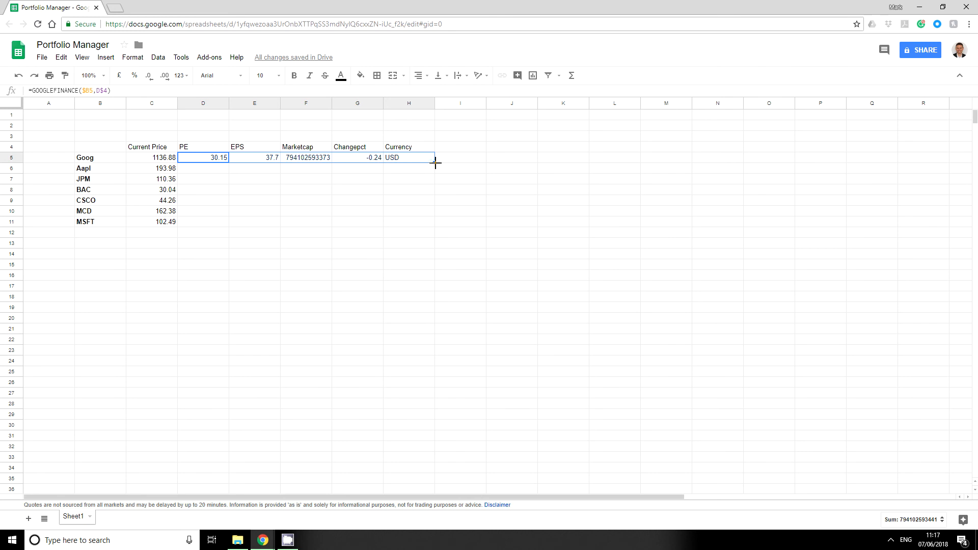
{"action": "left_click_drag", "start_coordinate": [435, 162], "coordinate": [445, 221]}
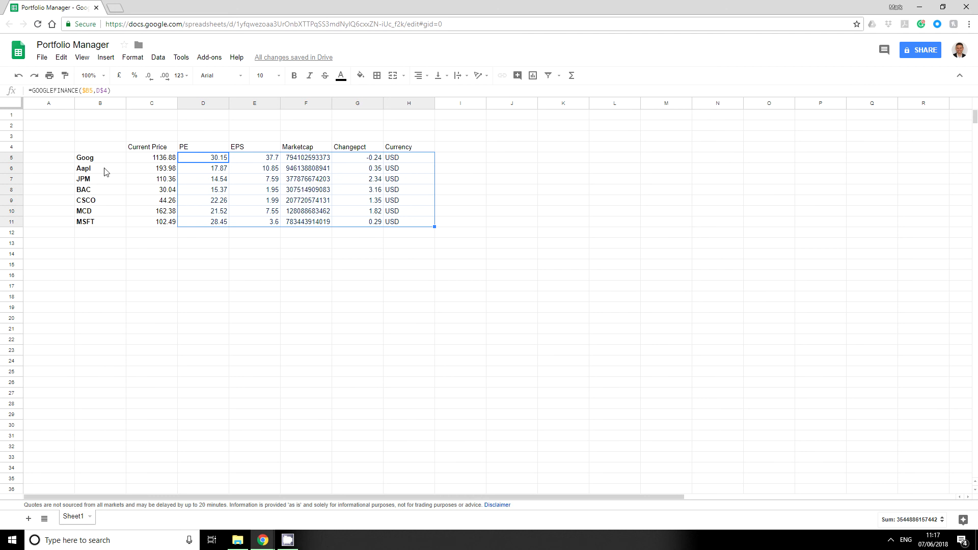
{"action": "scroll", "coordinate": [137, 333], "scroll_direction": "down", "scroll_amount": 12}
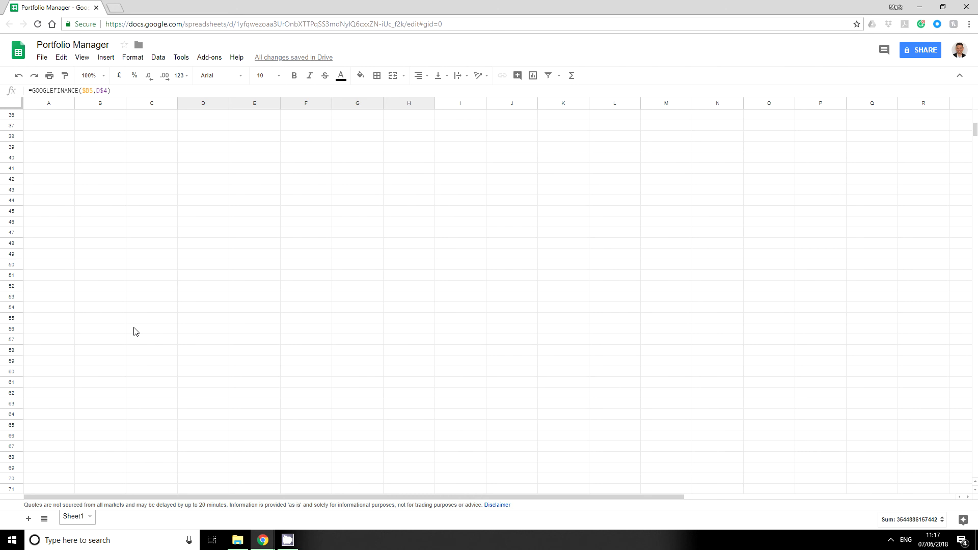
{"action": "scroll", "coordinate": [136, 332], "scroll_direction": "up", "scroll_amount": 12}
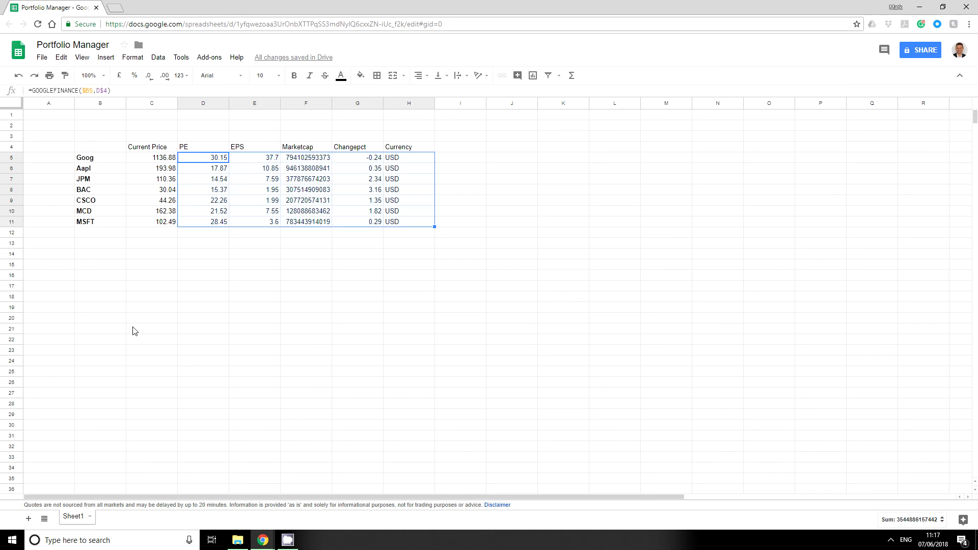
- Add the tickers NESN, RDSB and HSBA in cells B12 to B14 below the existing list
{"action": "left_click", "coordinate": [94, 235]}
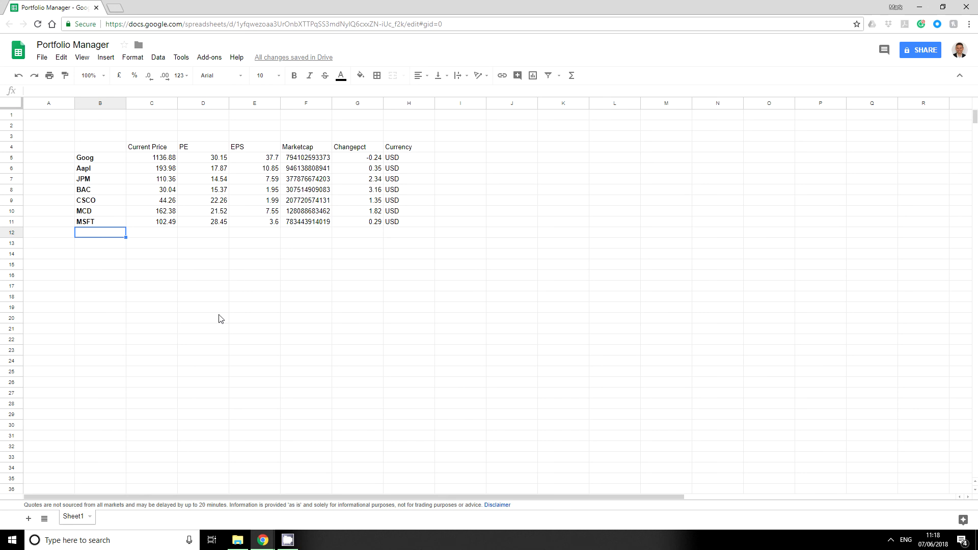
{"action": "type", "text": "NESN"}
{"action": "key", "text": "Return"}
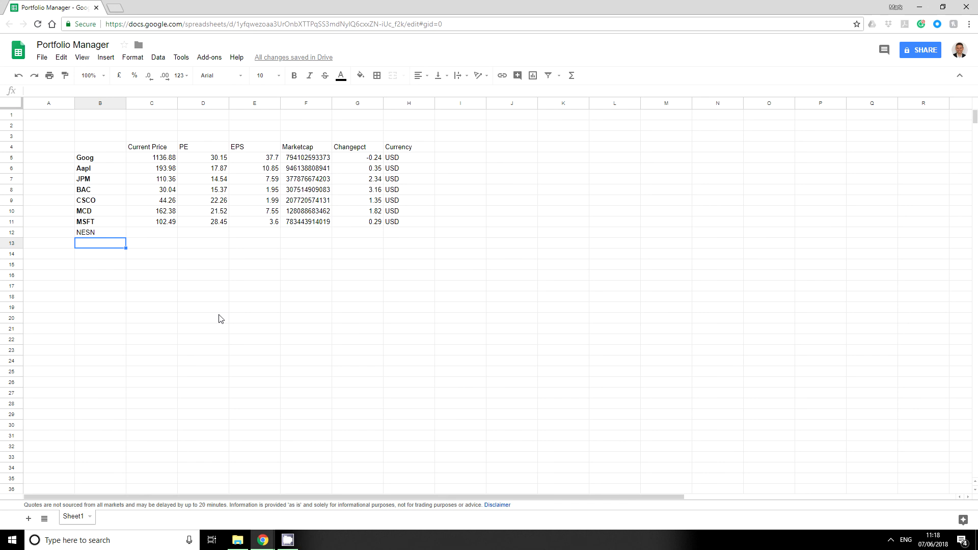
{"action": "type", "text": "RDSB"}
{"action": "key", "text": "Return"}
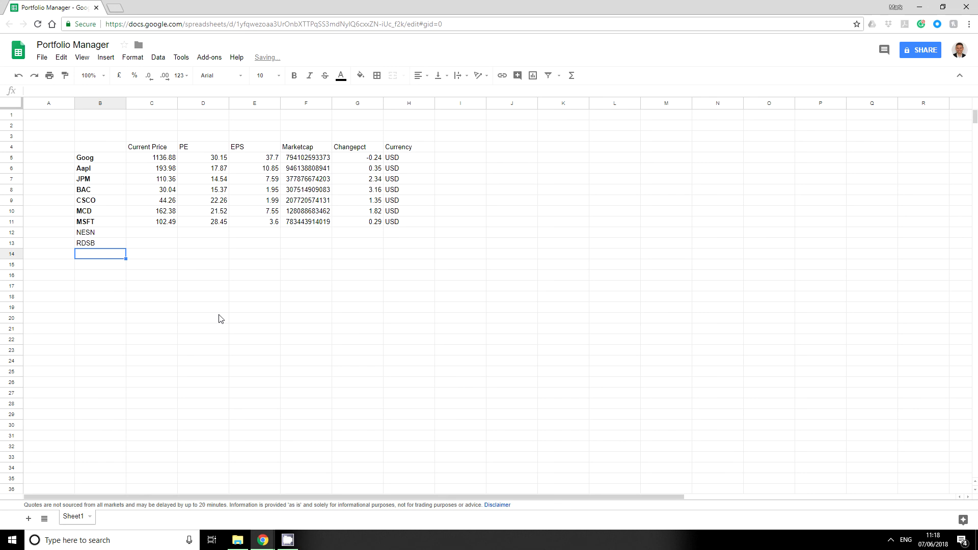
{"action": "type", "text": "HSBA"}
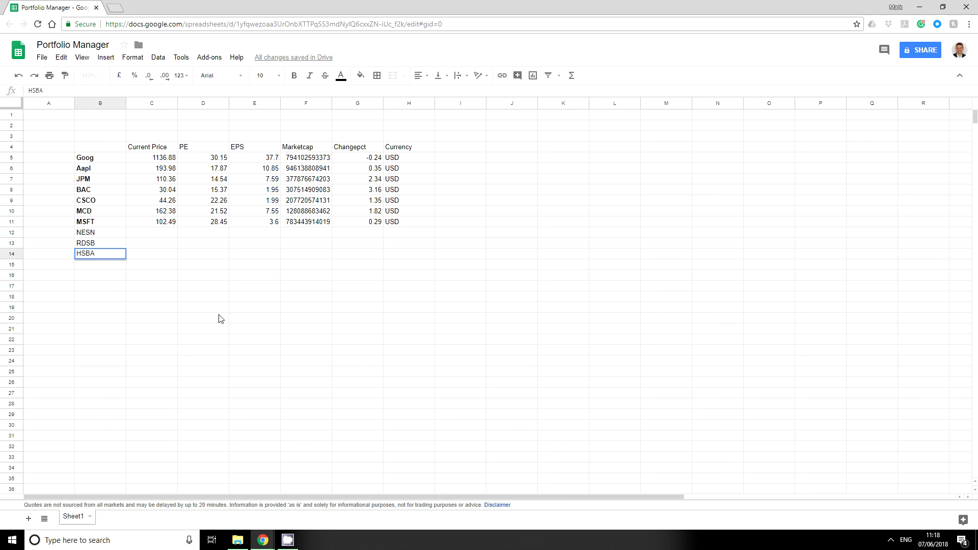
{"action": "key", "text": "Tab"}
- Fill the MSFT row formulas in C11 to H11 down to row 14 for the three new tickers
{"action": "left_click", "coordinate": [172, 223]}
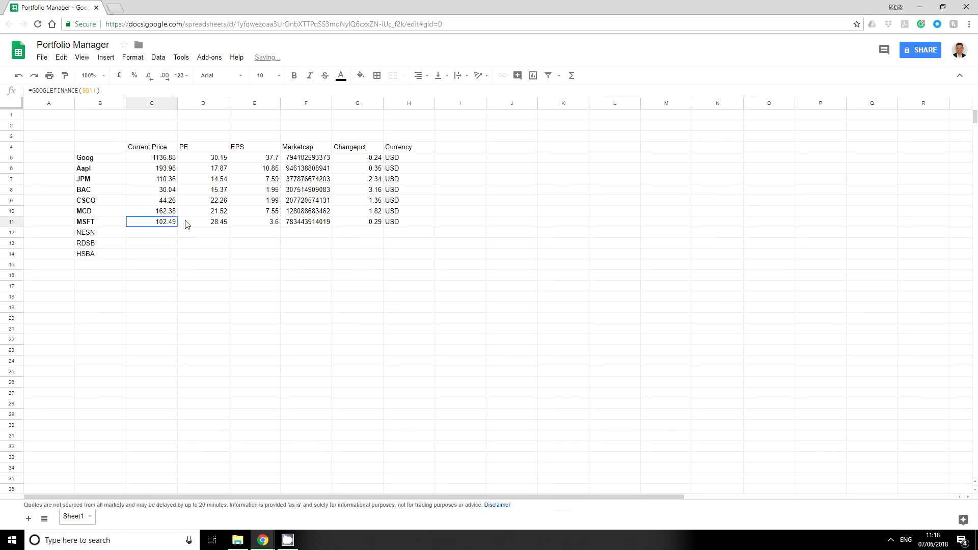
{"action": "left_click", "coordinate": [381, 225], "text": "shift"}
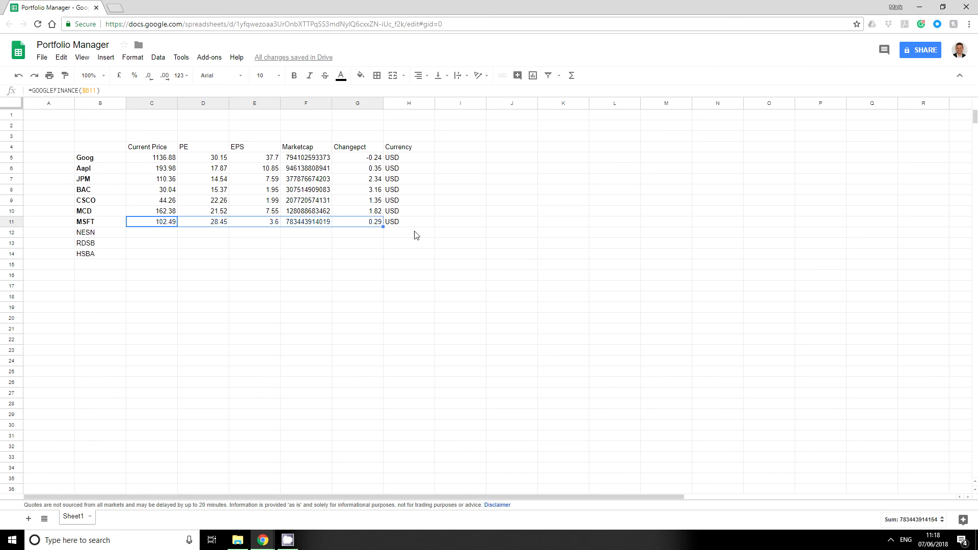
{"action": "left_click", "coordinate": [399, 224], "text": "shift"}
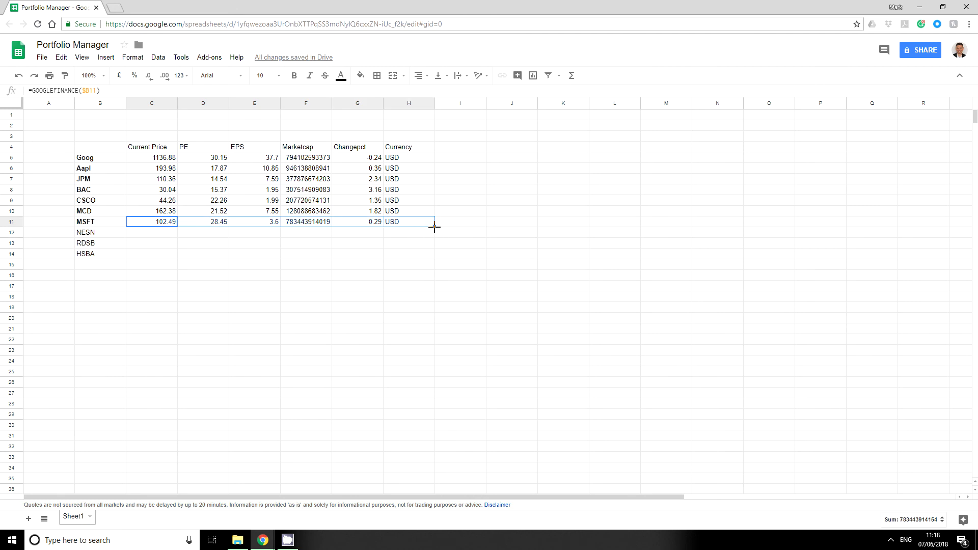
{"action": "left_click_drag", "start_coordinate": [434, 227], "coordinate": [442, 255]}
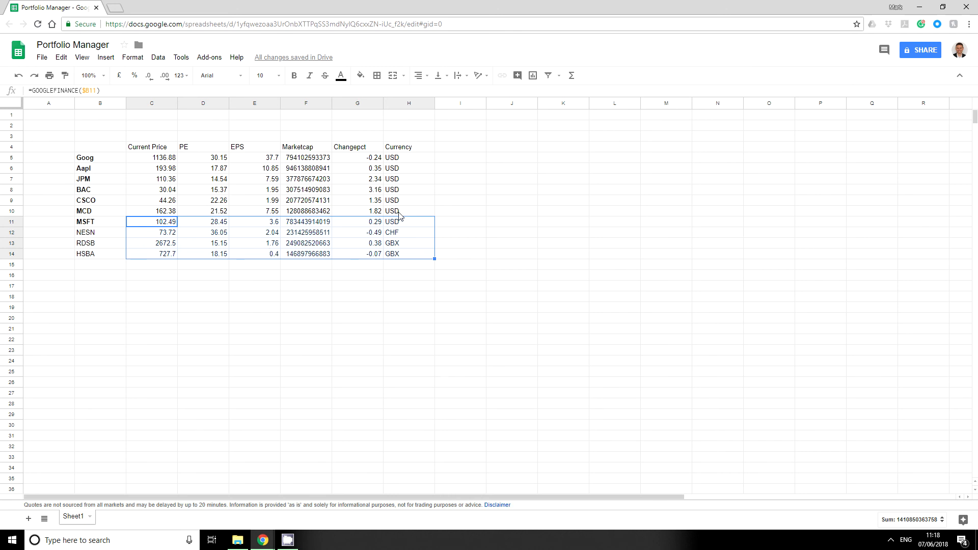
{"action": "left_click", "coordinate": [422, 287]}
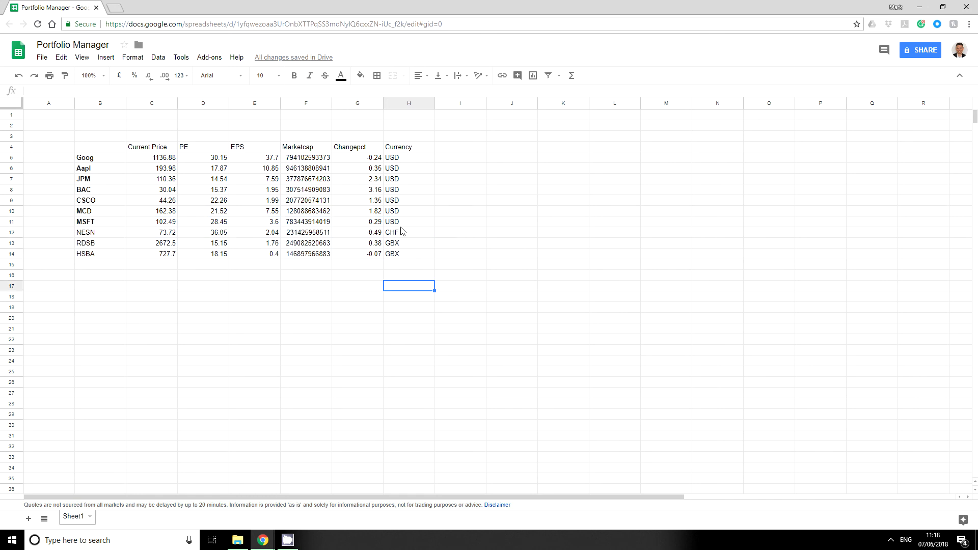
{"action": "left_click", "coordinate": [400, 225]}
{"action": "left_click", "coordinate": [405, 235]}
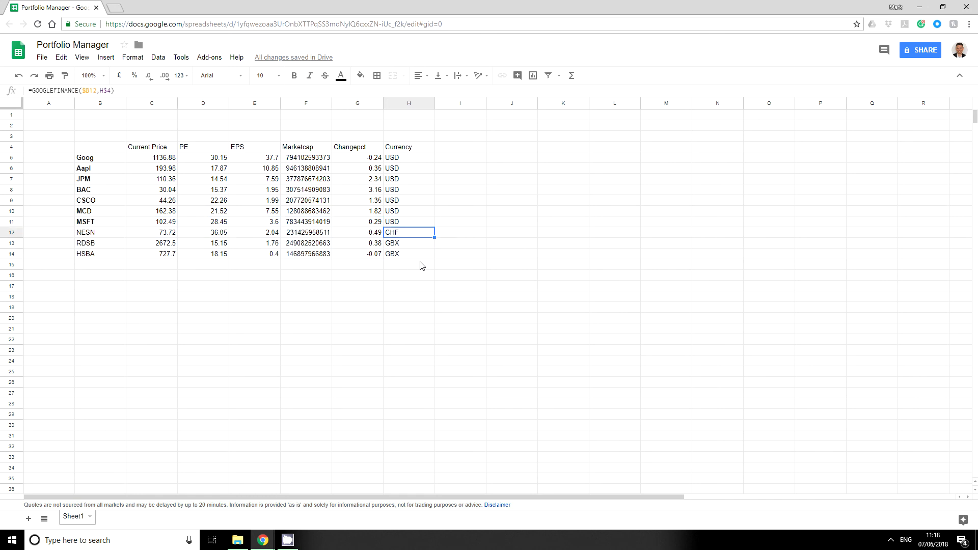
{"action": "left_click", "coordinate": [417, 248]}
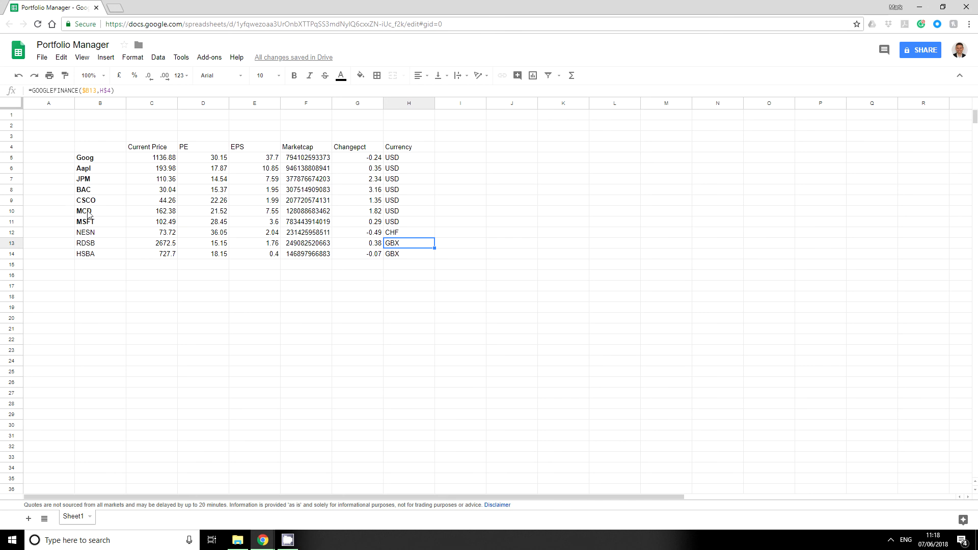
{"action": "left_click_drag", "start_coordinate": [86, 211], "coordinate": [395, 257]}
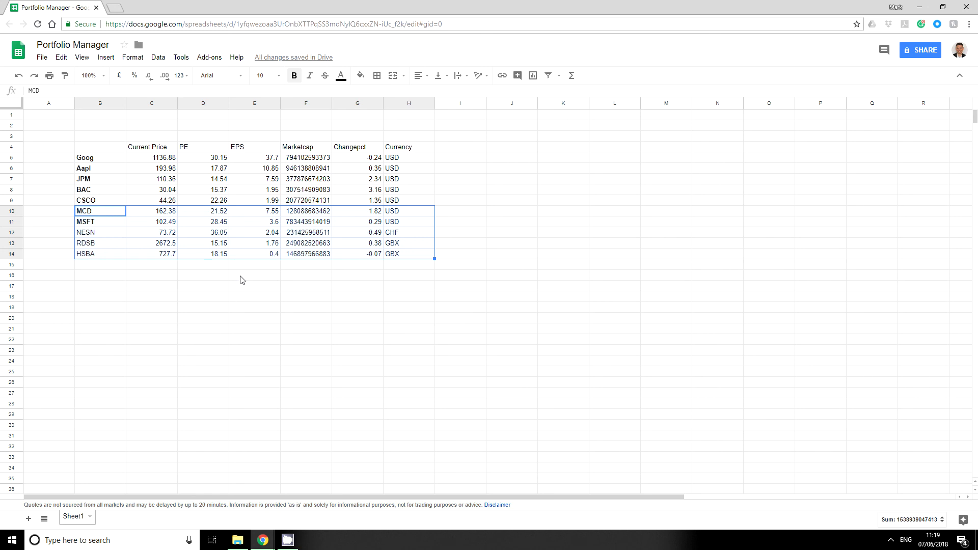
- Insert a column before Marketcap and enter the header "EPS as %" in F4
{"action": "right_click", "coordinate": [306, 103]}
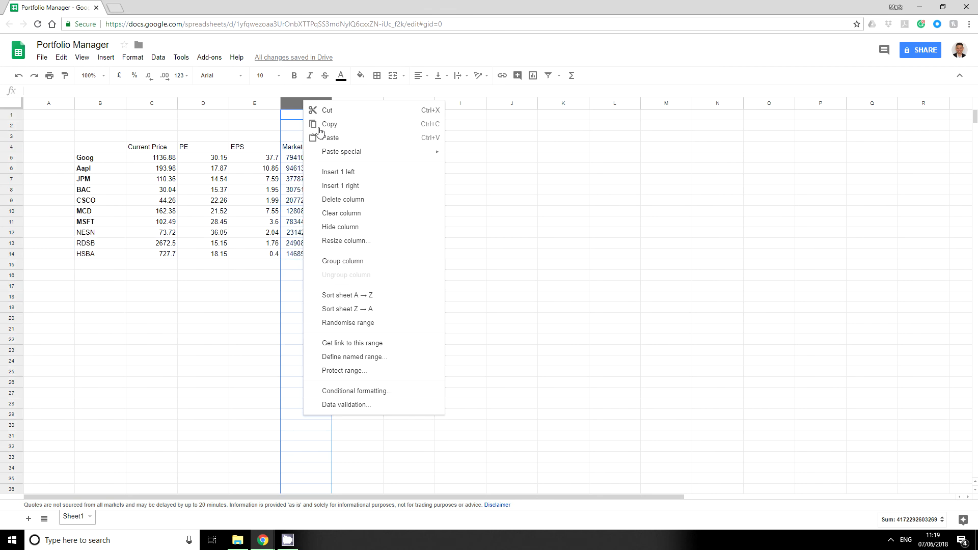
{"action": "left_click", "coordinate": [343, 173]}
{"action": "left_click", "coordinate": [225, 276]}
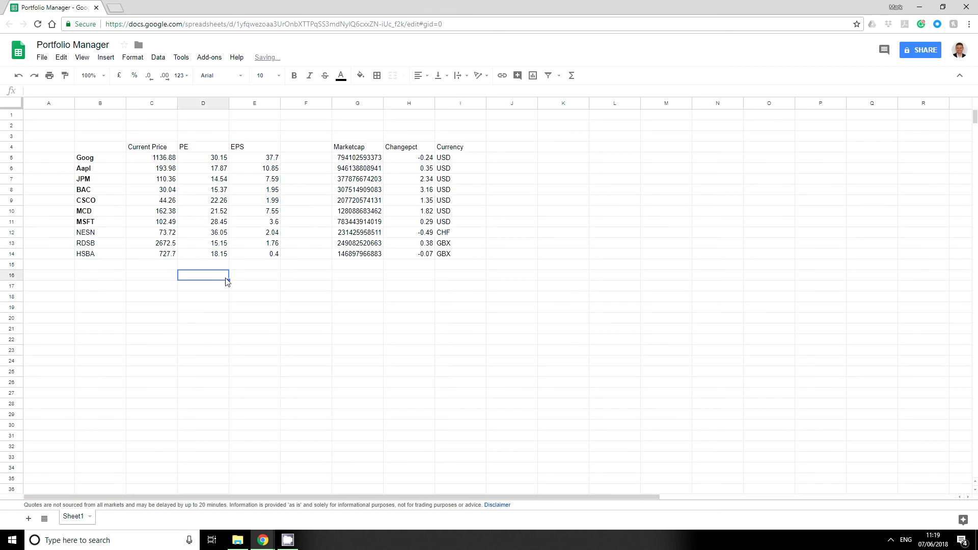
{"action": "left_click", "coordinate": [288, 148]}
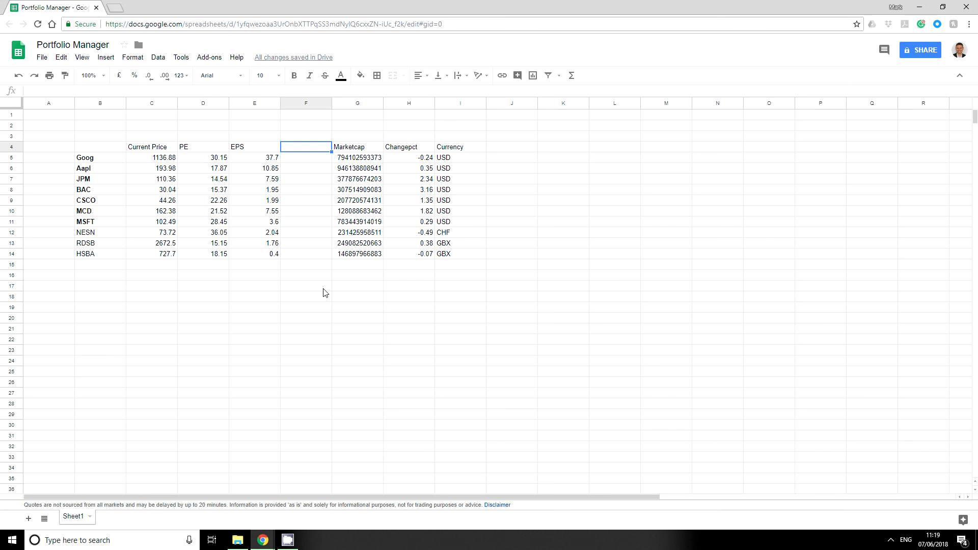
{"action": "type", "text": "EPS as%"}
{"action": "key", "text": "BackSpace"}
{"action": "type", "text": "%"}
{"action": "key", "text": "Return"}
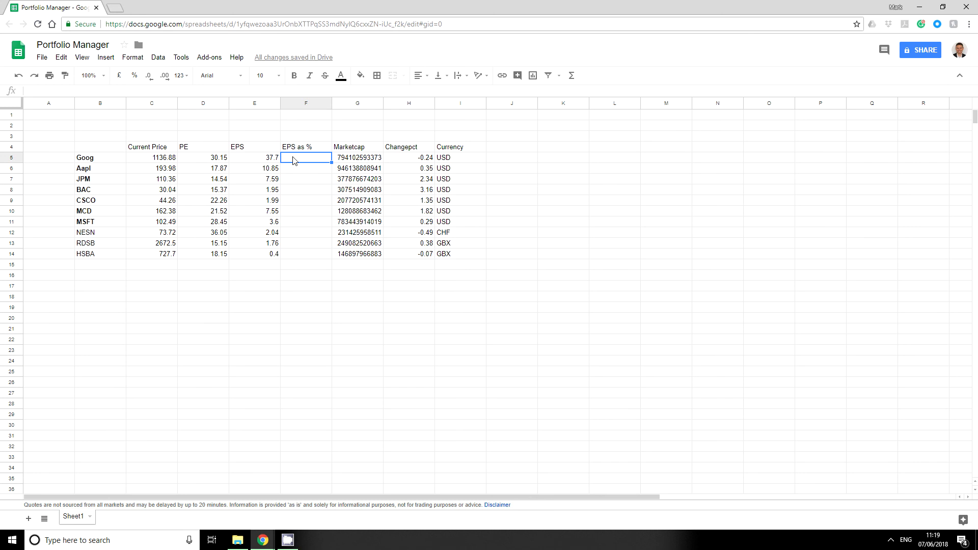
- Enter the formula =E5/C5 in F5 to divide Goog's EPS by its current price
{"action": "type", "text": "="}
{"action": "left_click", "coordinate": [266, 158]}
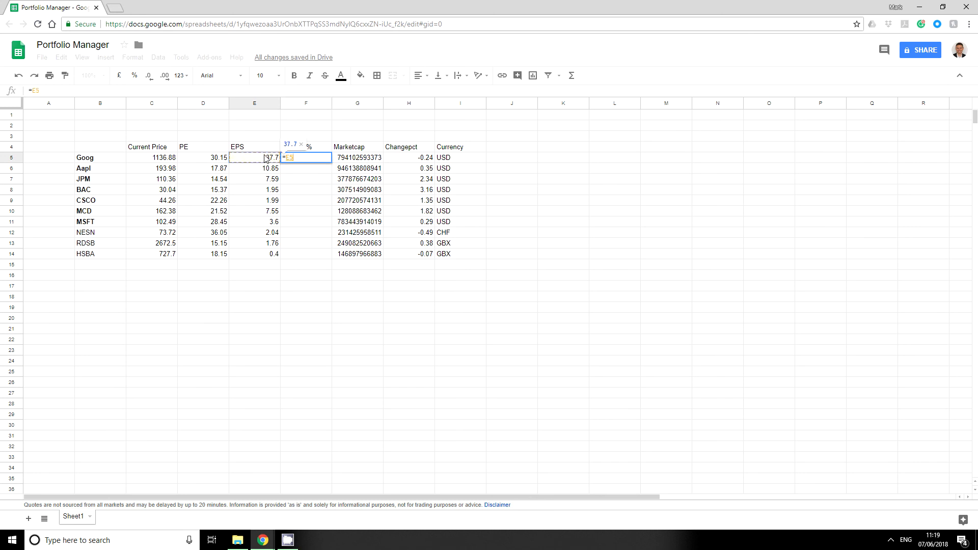
{"action": "type", "text": "/"}
{"action": "left_click", "coordinate": [164, 159]}
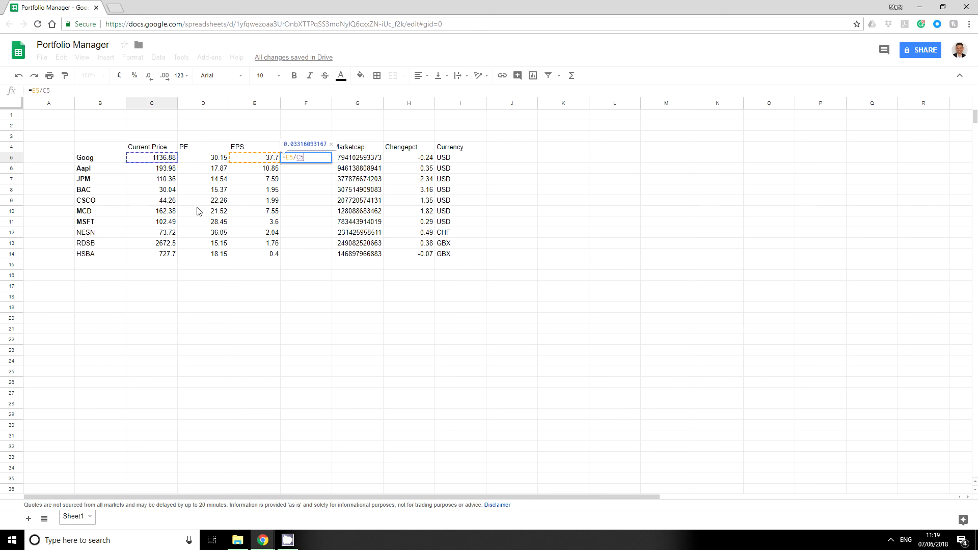
{"action": "key", "text": "Return"}
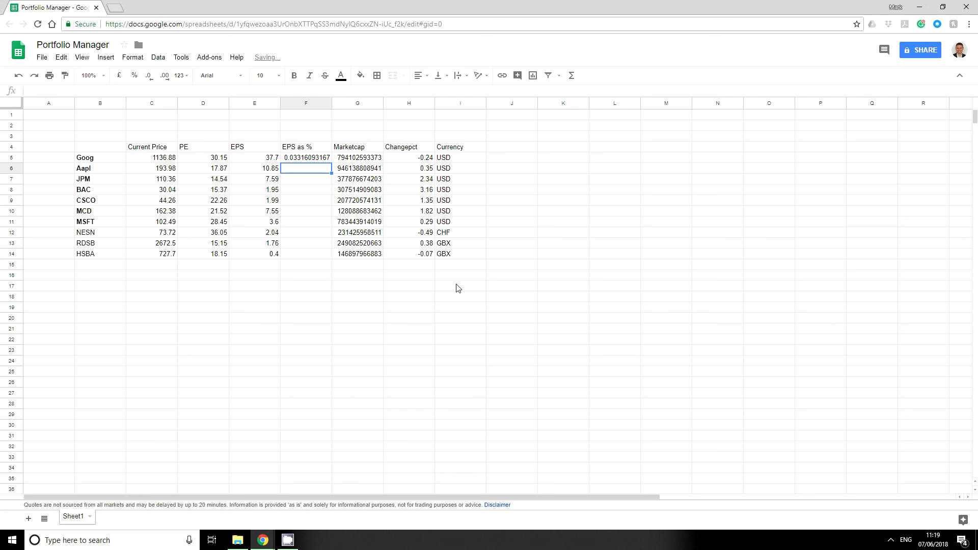
- Format F5 as a percentage and fill it down to F14 for all tickers
{"action": "left_click", "coordinate": [315, 159]}
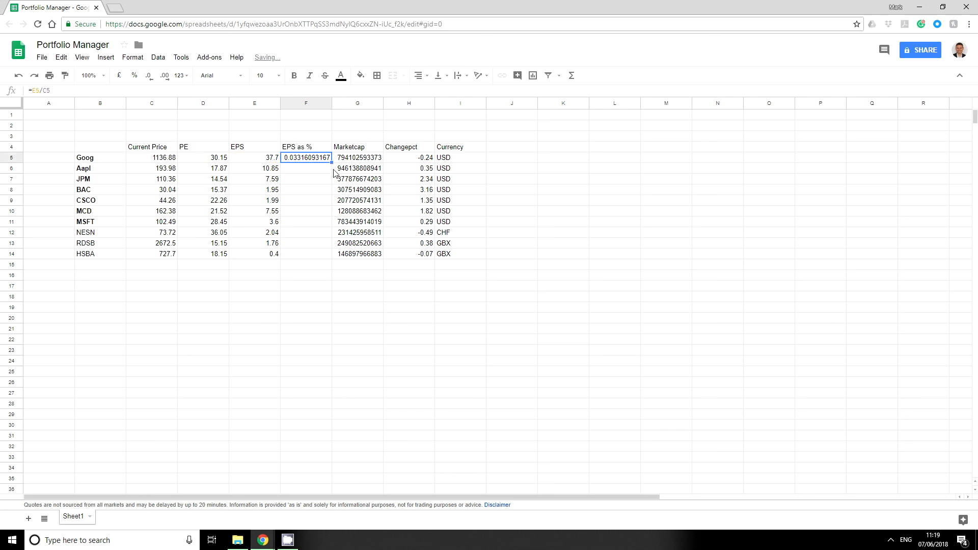
{"action": "left_click", "coordinate": [135, 75]}
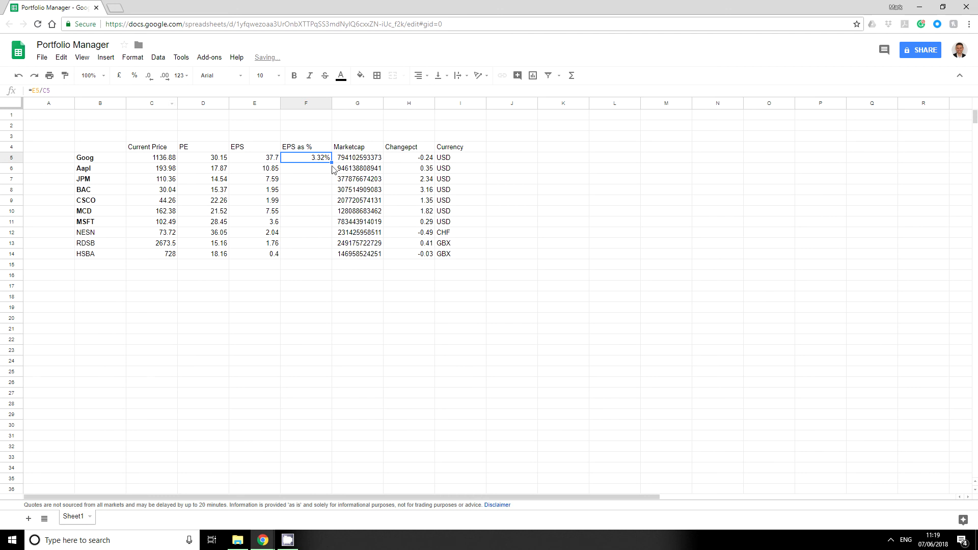
{"action": "left_click_drag", "start_coordinate": [331, 162], "coordinate": [356, 257]}
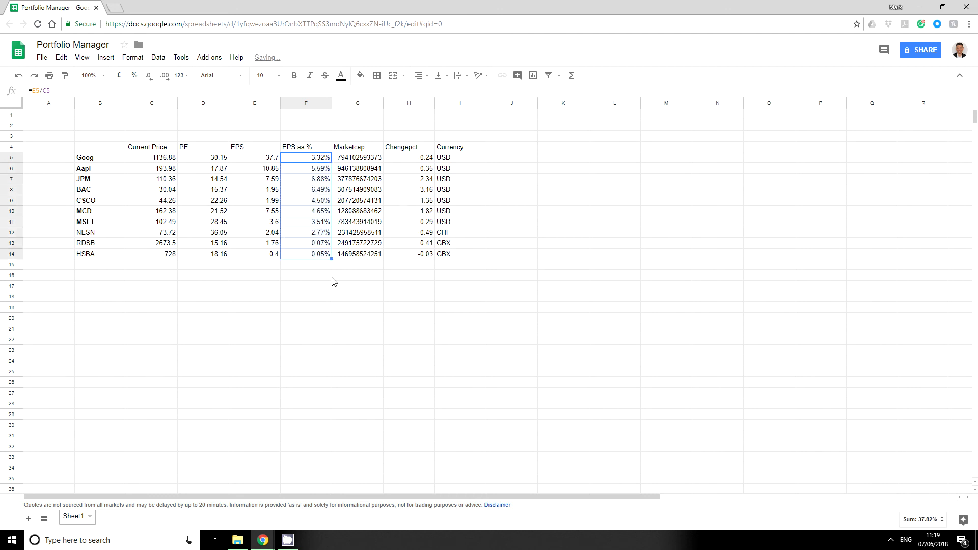
- Divide the GOOGLEFINANCE price formulas for RDSB and HSBA in C13 and C14 by 100 to convert pence to pounds
{"action": "left_click", "coordinate": [164, 245]}
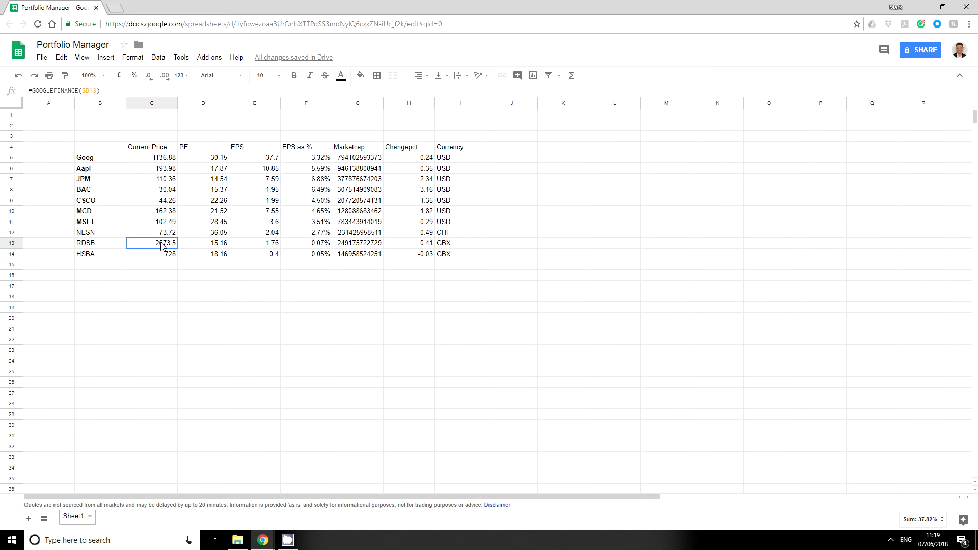
{"action": "left_click", "coordinate": [109, 90]}
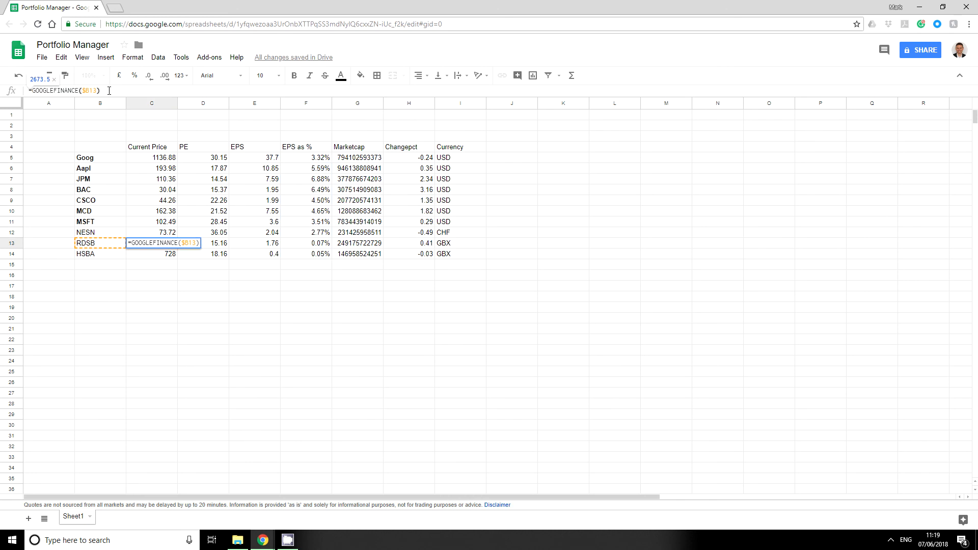
{"action": "type", "text": "/100"}
{"action": "key", "text": "Return"}
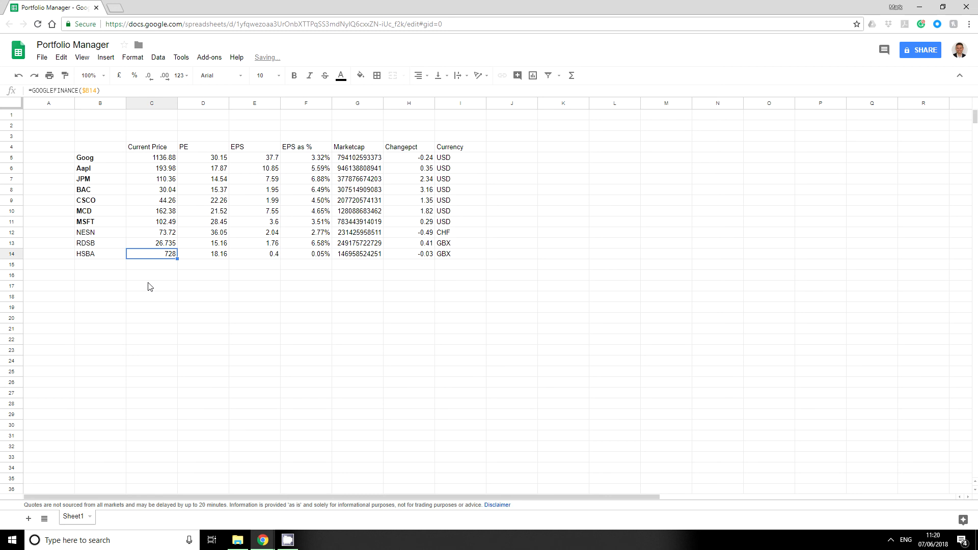
{"action": "left_click", "coordinate": [107, 92]}
{"action": "type", "text": "/100"}
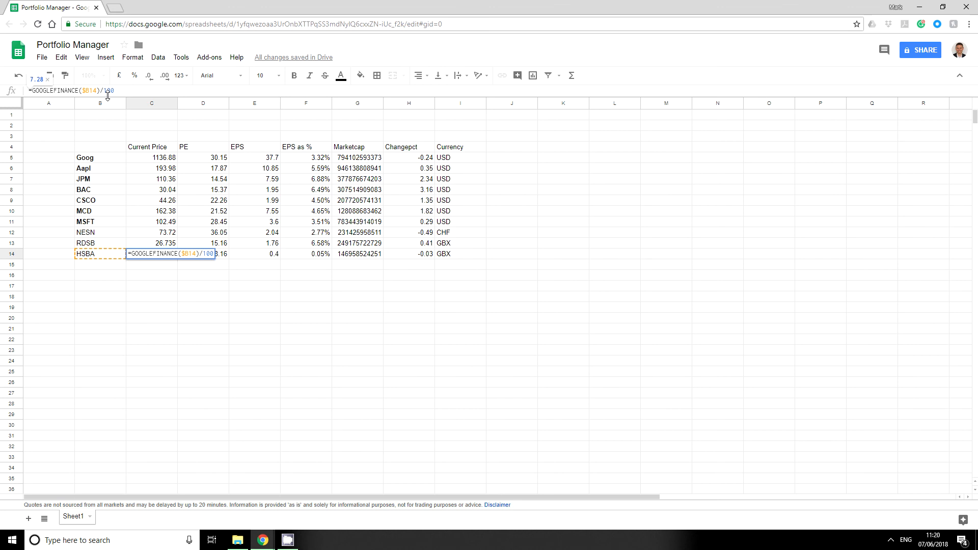
{"action": "key", "text": "Return"}
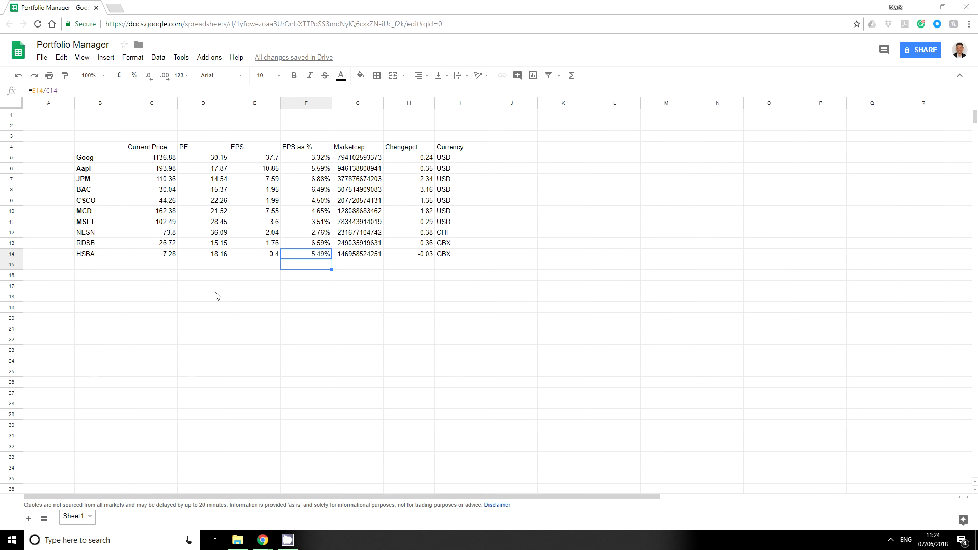
- Apply a green-white-red conditional colour scale to the PE values in D5:D14, with green for the lowest and red for the highest
{"action": "left_click", "coordinate": [211, 158]}
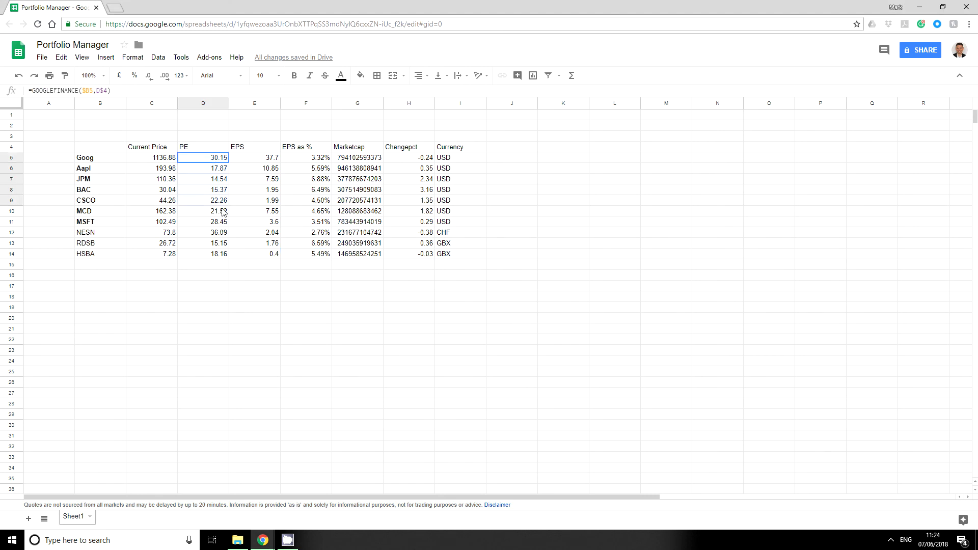
{"action": "left_click", "coordinate": [212, 250], "text": "shift"}
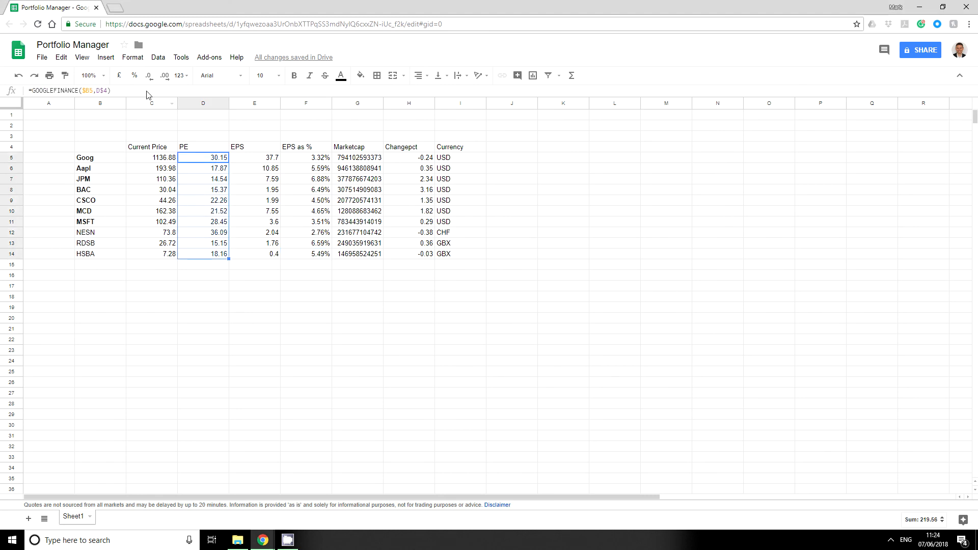
{"action": "left_click", "coordinate": [133, 58]}
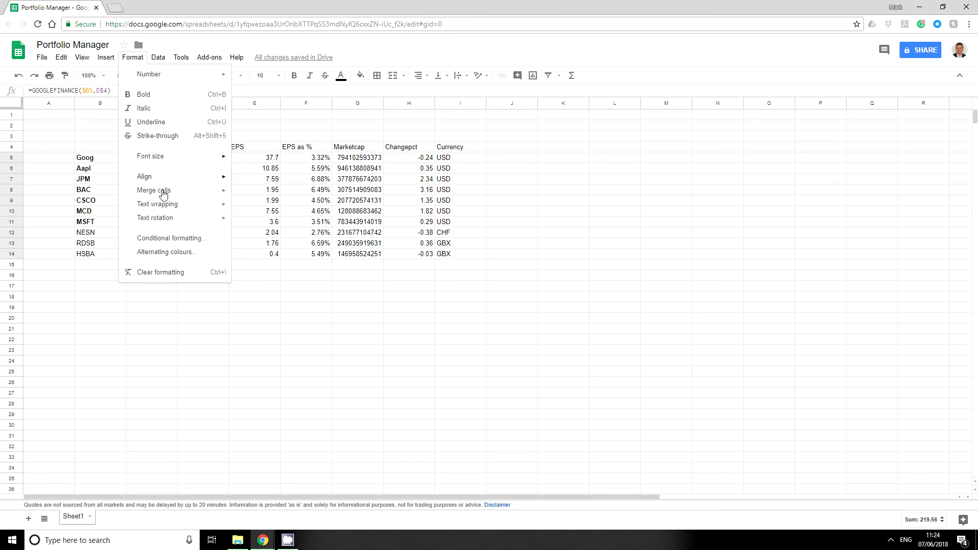
{"action": "left_click", "coordinate": [186, 238]}
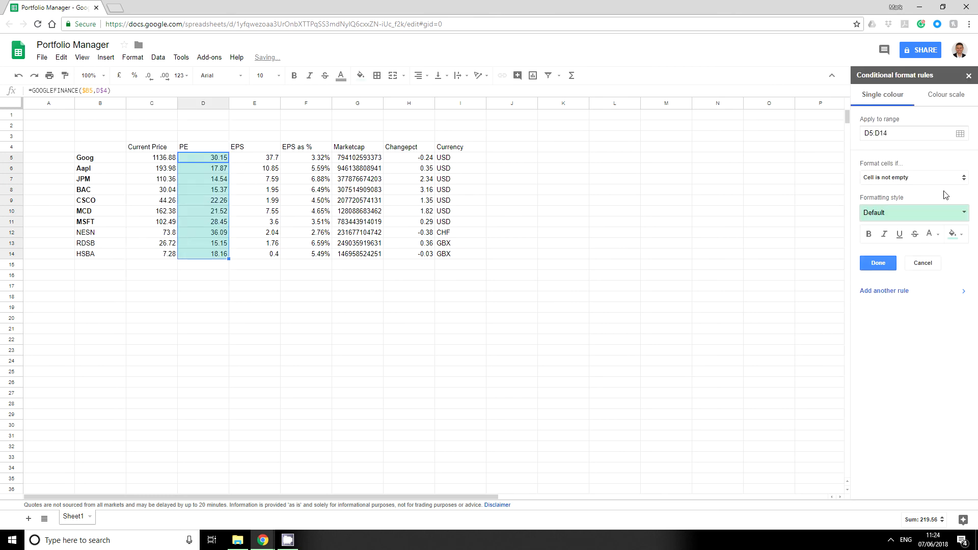
{"action": "left_click", "coordinate": [934, 96]}
{"action": "left_click", "coordinate": [959, 184]}
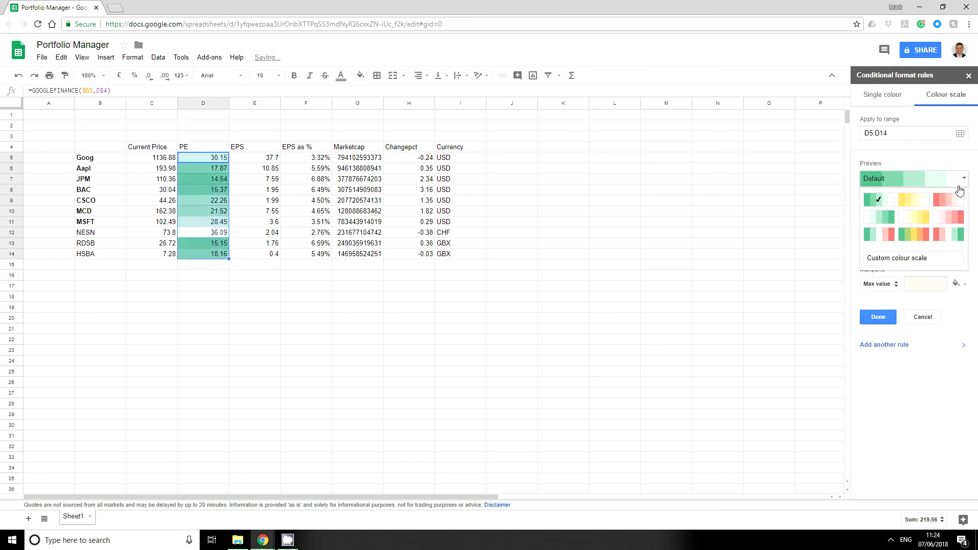
{"action": "left_click", "coordinate": [875, 223]}
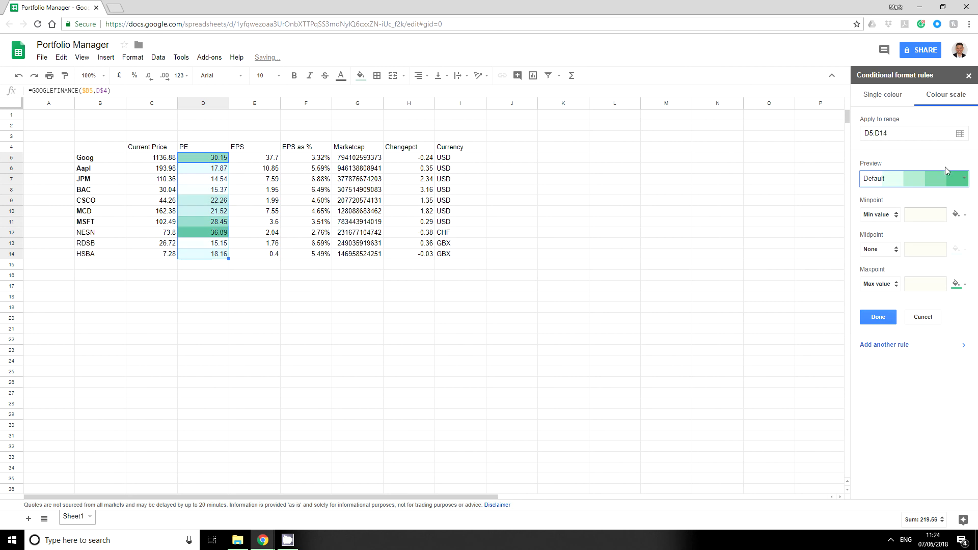
{"action": "left_click", "coordinate": [948, 182]}
{"action": "left_click", "coordinate": [864, 214]}
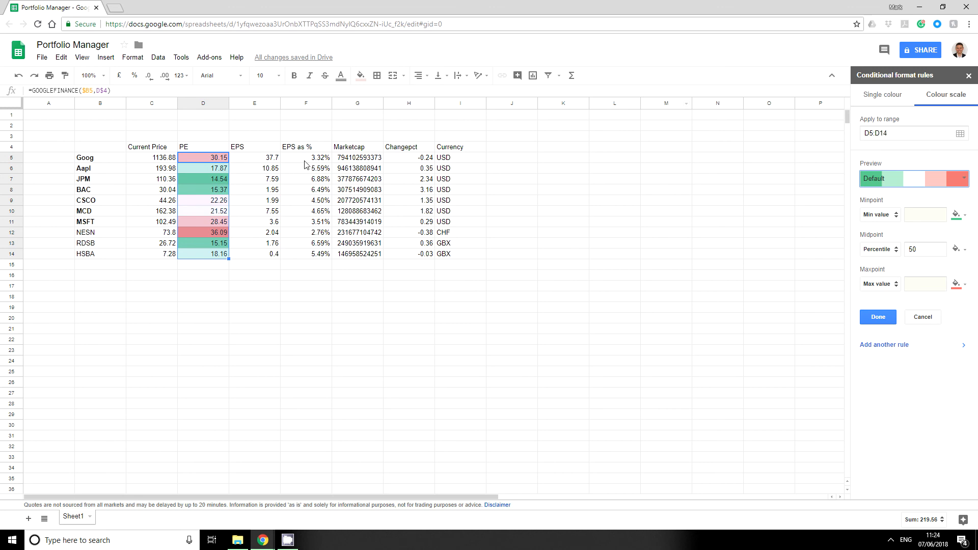
- Save the PE colour rule and add a red-white-green colour scale to the EPS as % values in F5:F14, with green for the highest
{"action": "left_click_drag", "start_coordinate": [305, 159], "coordinate": [326, 258]}
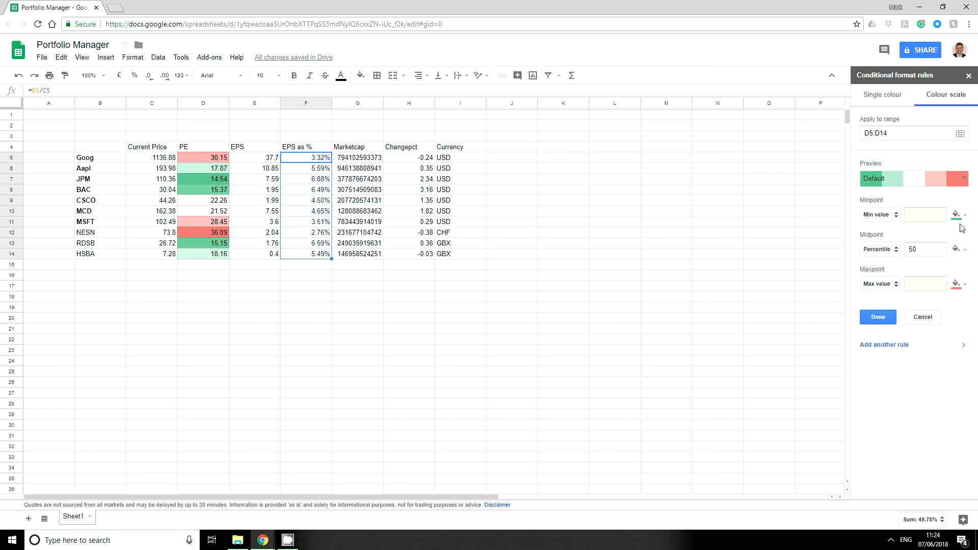
{"action": "left_click", "coordinate": [880, 318]}
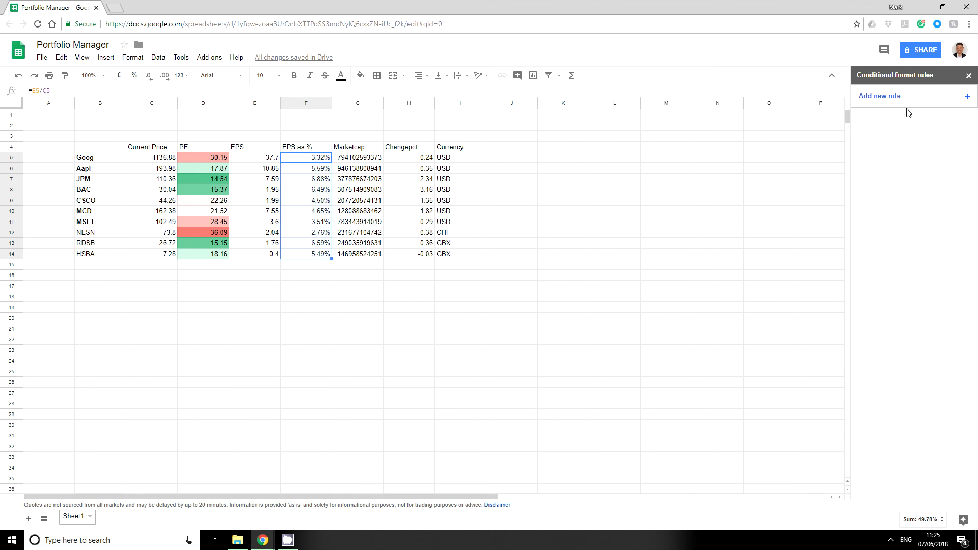
{"action": "left_click", "coordinate": [966, 96]}
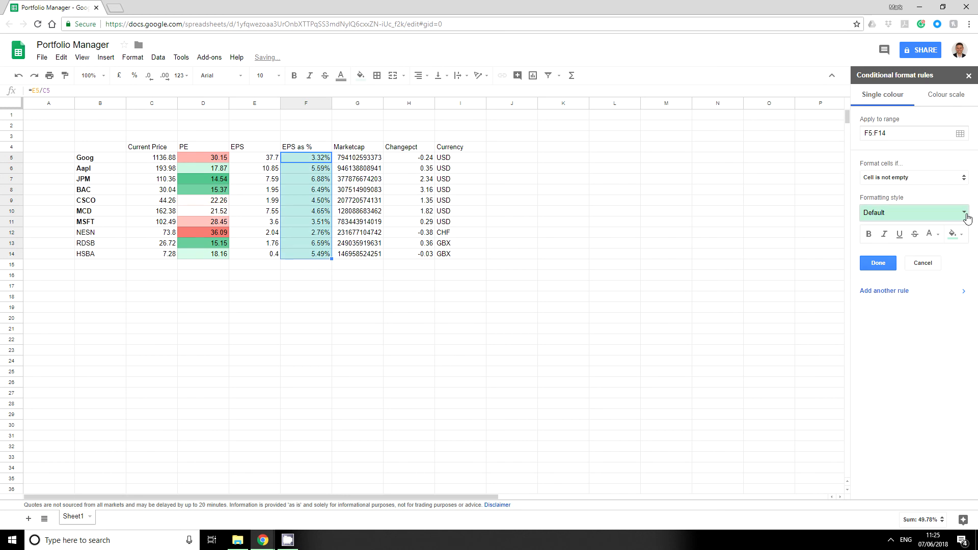
{"action": "left_click", "coordinate": [938, 94]}
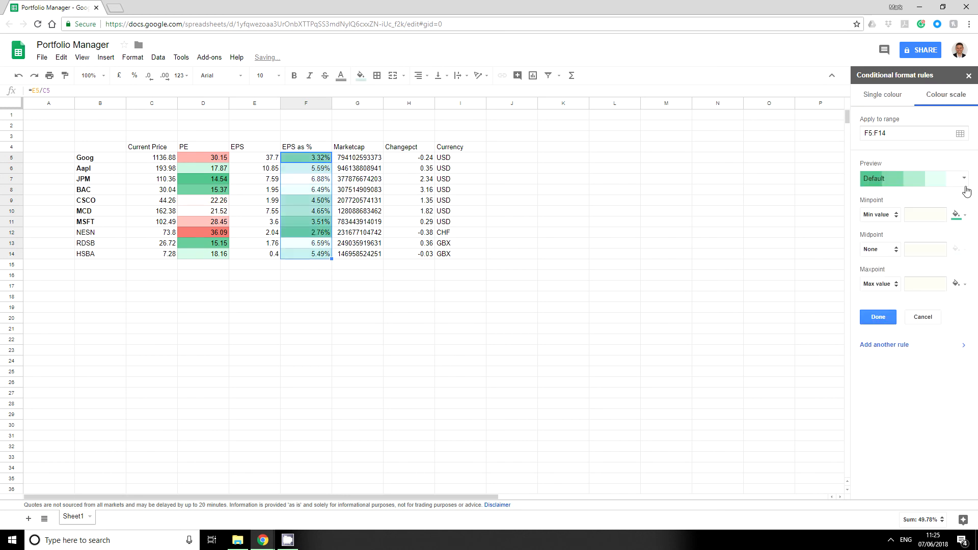
{"action": "left_click", "coordinate": [965, 181]}
{"action": "left_click", "coordinate": [941, 237]}
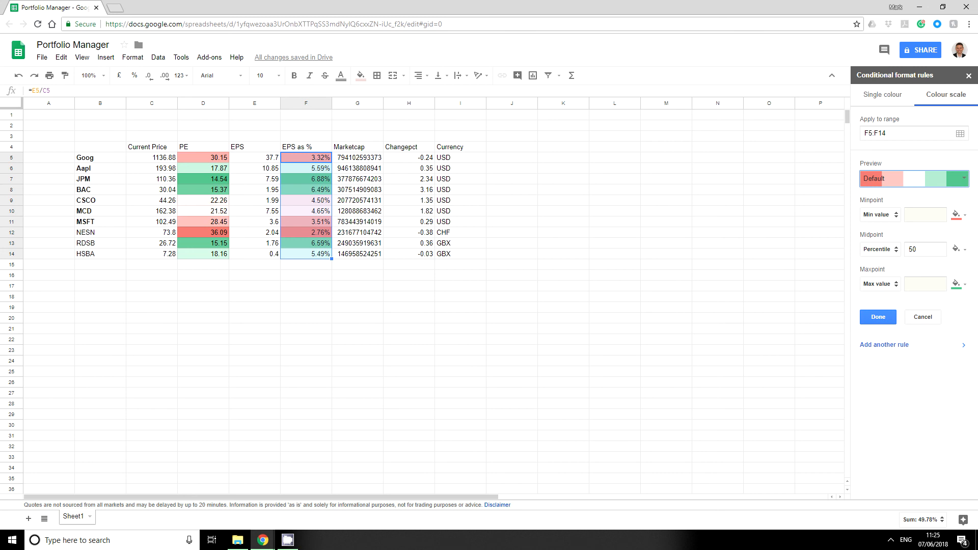
{"action": "left_click", "coordinate": [968, 75]}
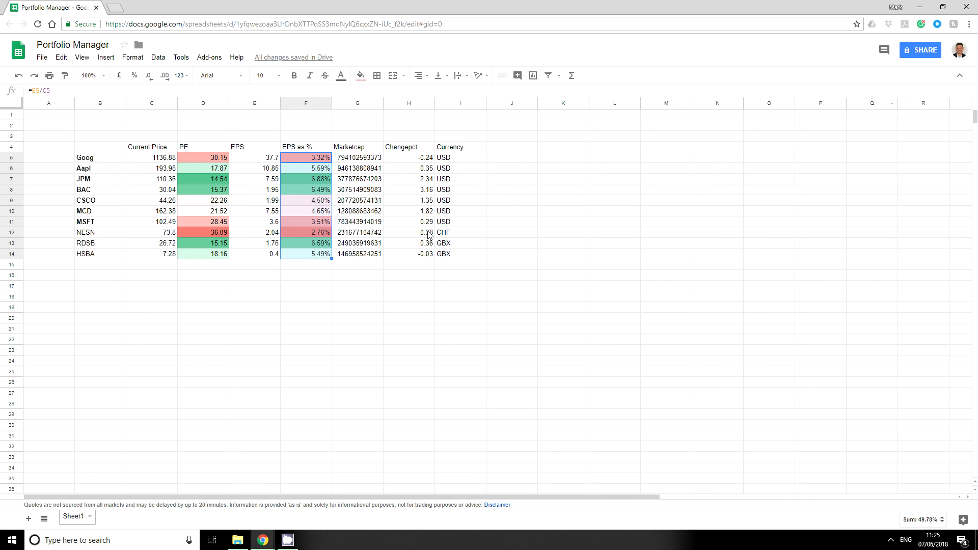
{"action": "left_click", "coordinate": [448, 224]}
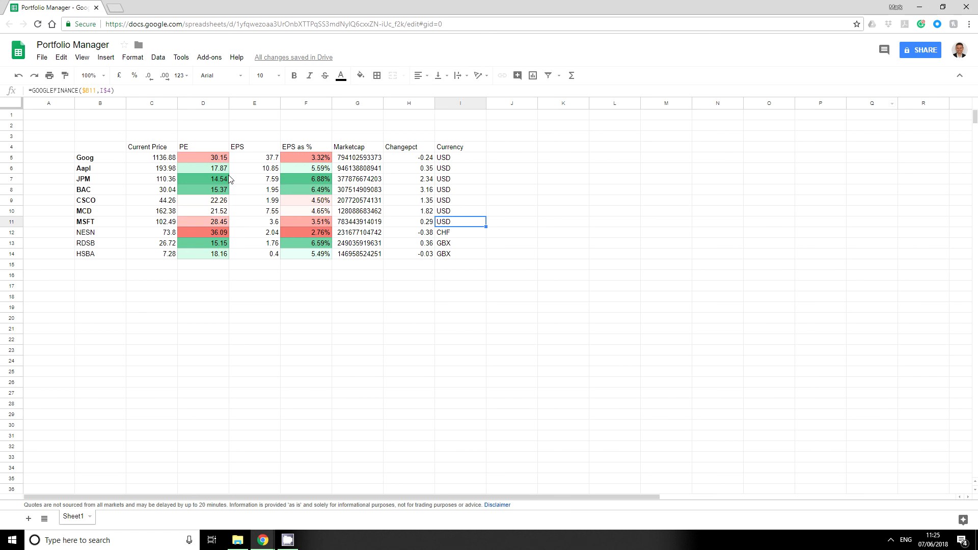